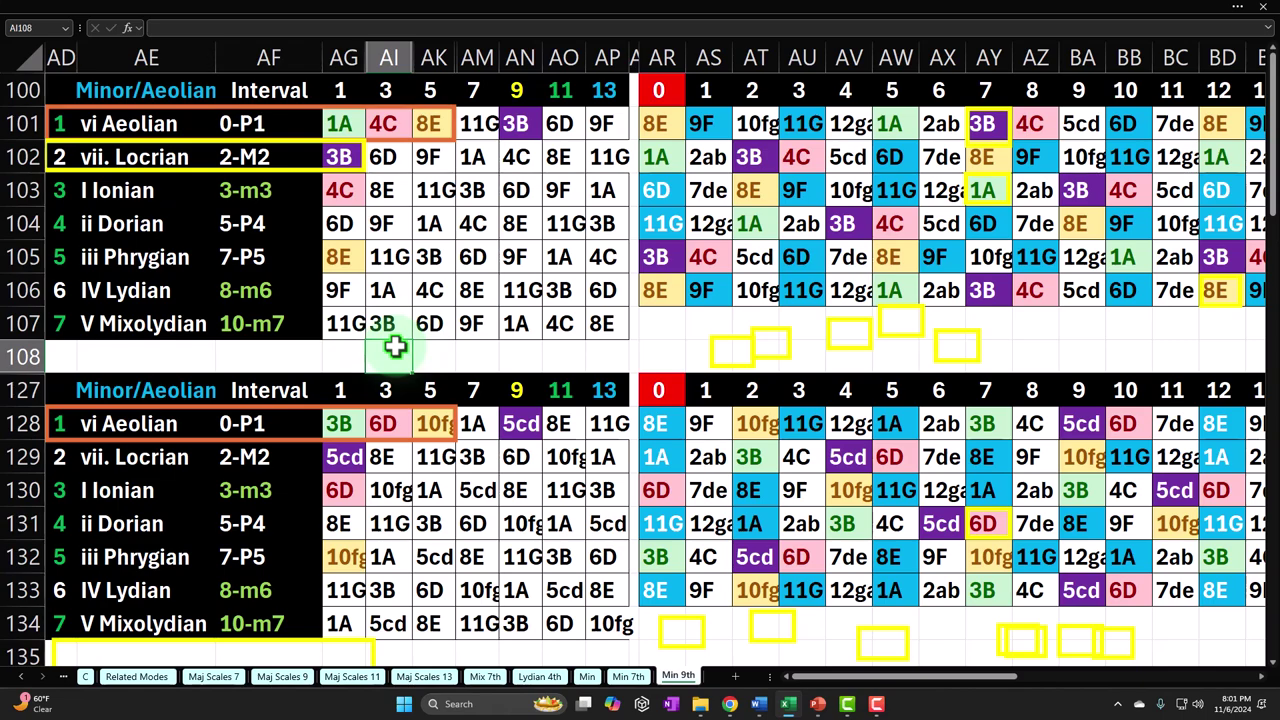
# Examine frets 0 to 7 of the first fretboard (AR101:AY106) and the Minor/Aeolian table's title, vi Aeolian row and 9 heading.
pyautogui.click(658, 125)
pyautogui.moveTo(658, 125)
pyautogui.mouseDown()
pyautogui.moveTo(663, 285)
pyautogui.moveTo(997, 283)
pyautogui.mouseUp()
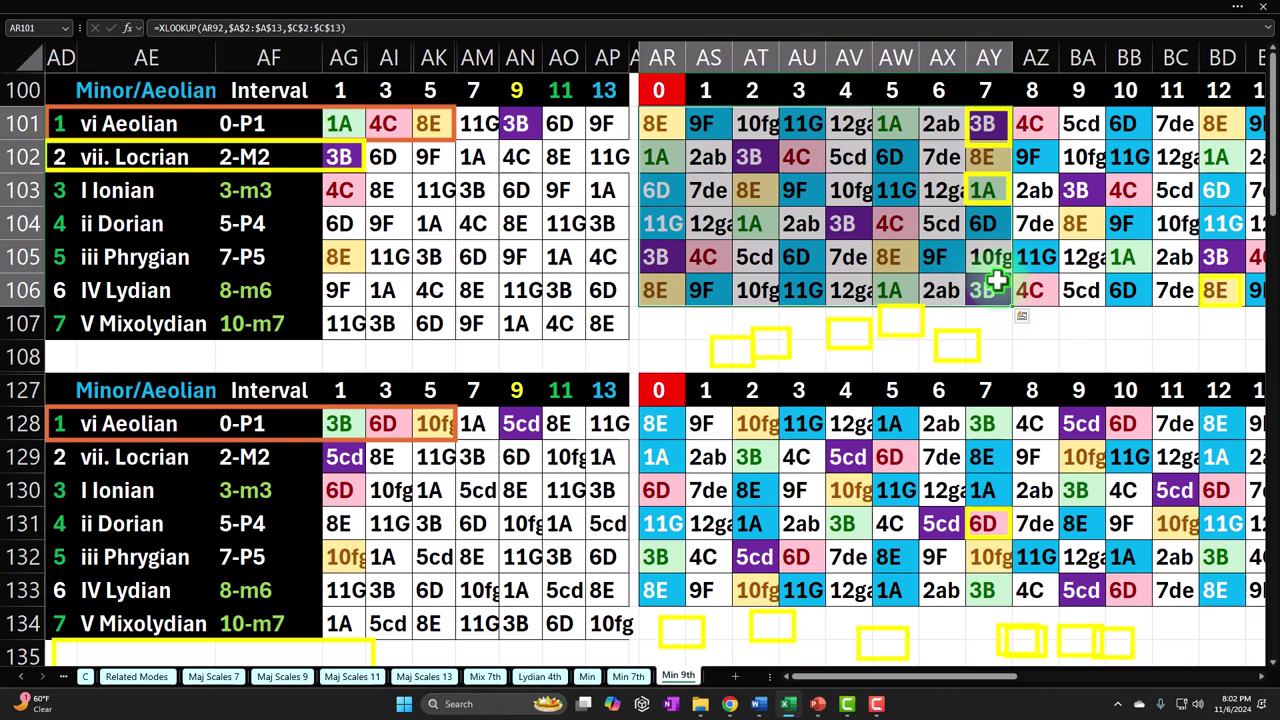
pyautogui.click(866, 195)
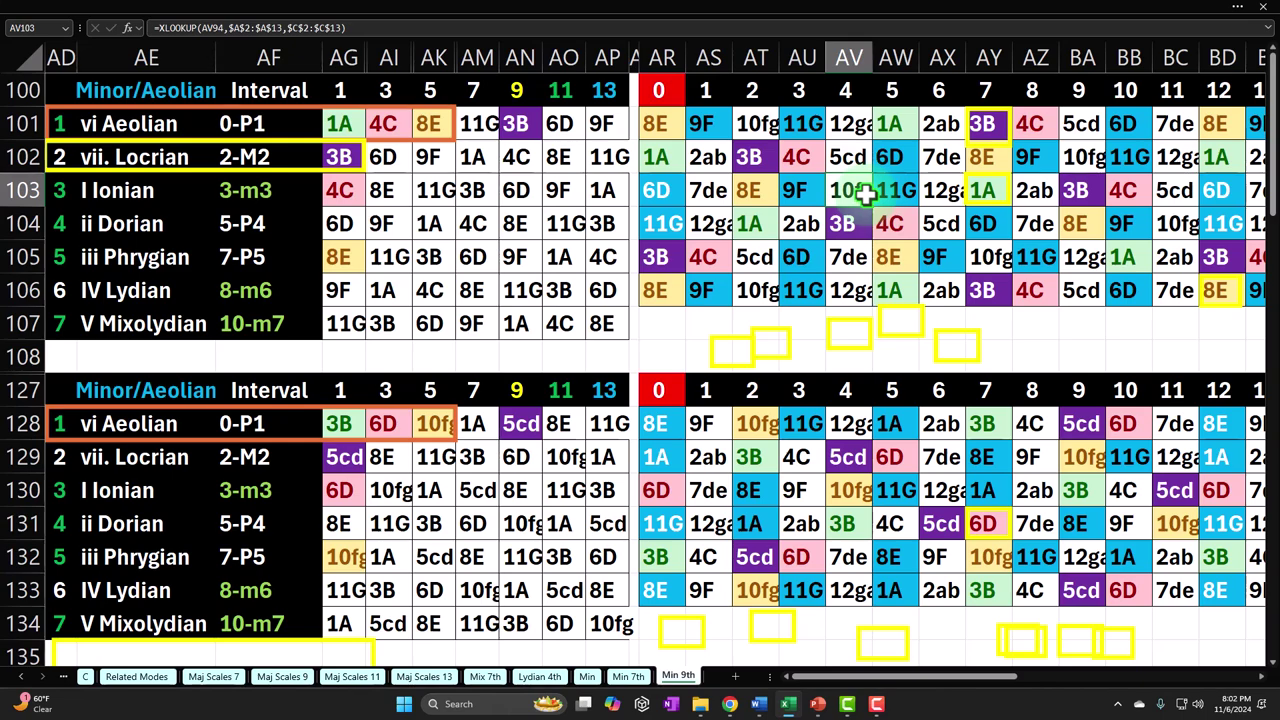
pyautogui.click(205, 92)
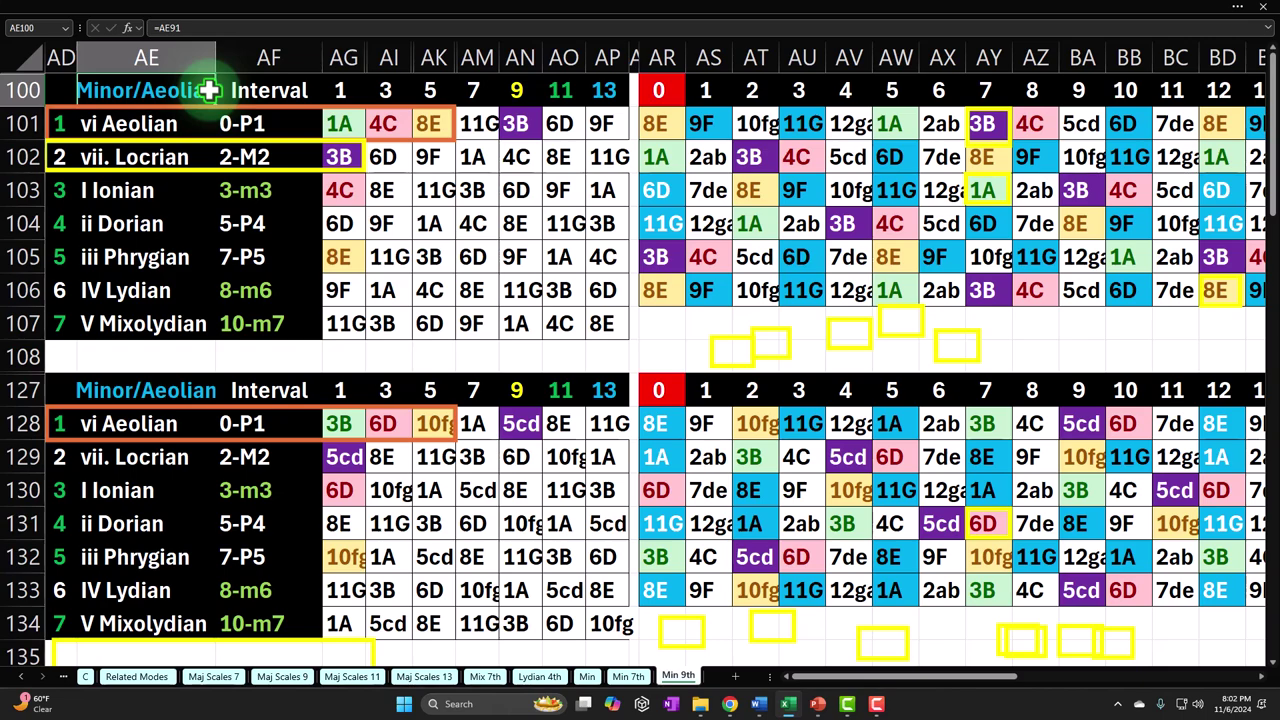
pyautogui.click(187, 118)
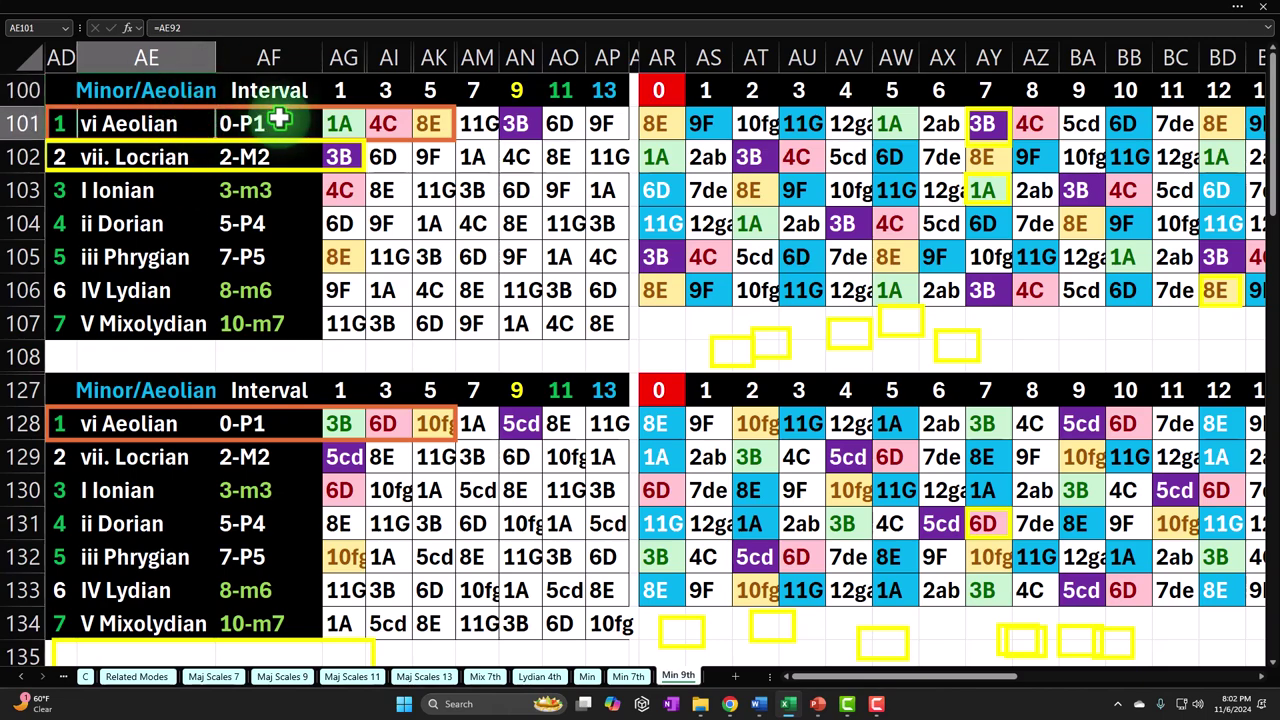
pyautogui.click(530, 92)
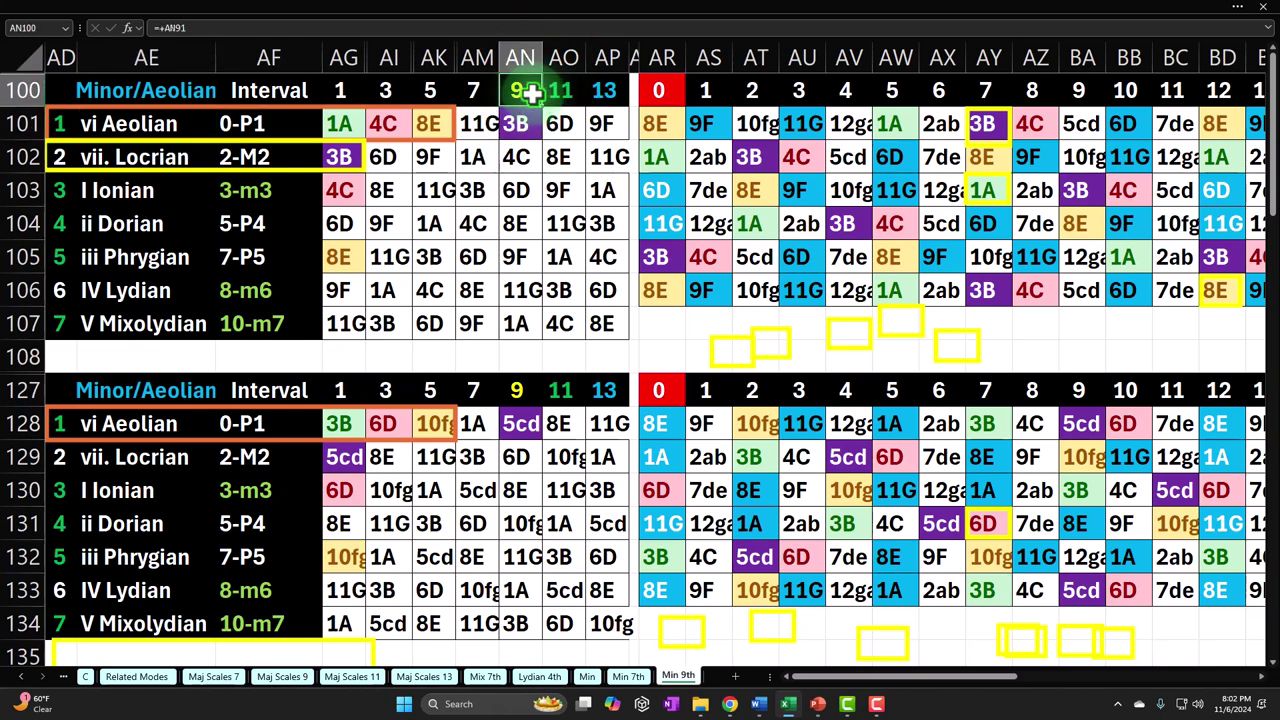
# Compare fret 6 cells AX105:AX106 and the vi Aeolian 1-3-5 notes in AG101:AK101 with the 1A notes on fret 5.
pyautogui.click(943, 258)
pyautogui.moveTo(950, 260); pyautogui.dragTo(950, 287)
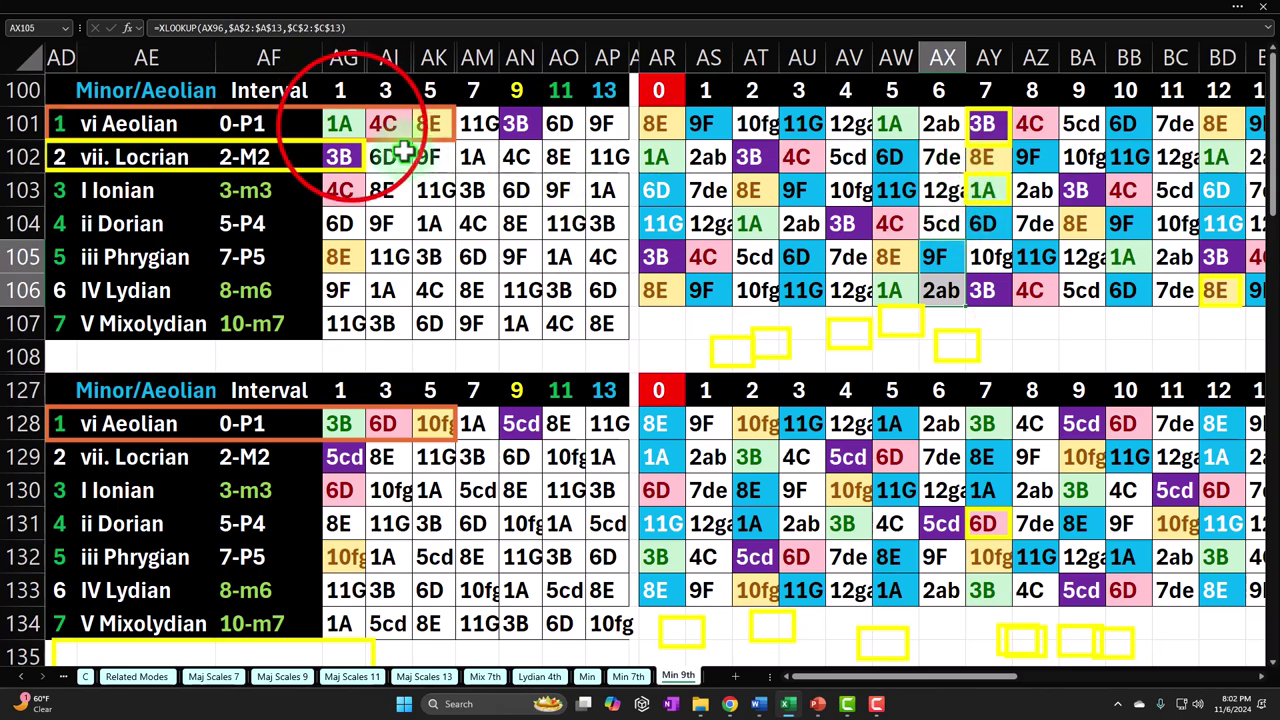
pyautogui.click(349, 126)
pyautogui.moveTo(370, 124); pyautogui.dragTo(428, 124)
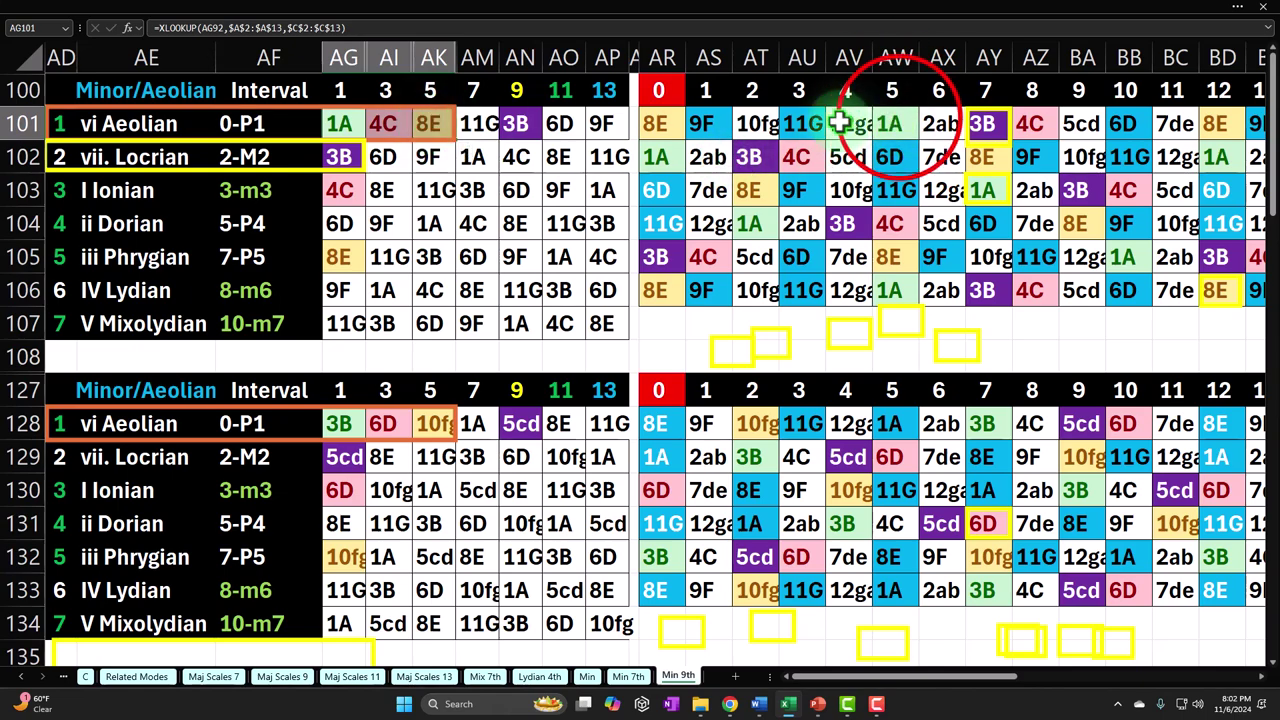
pyautogui.click(899, 123)
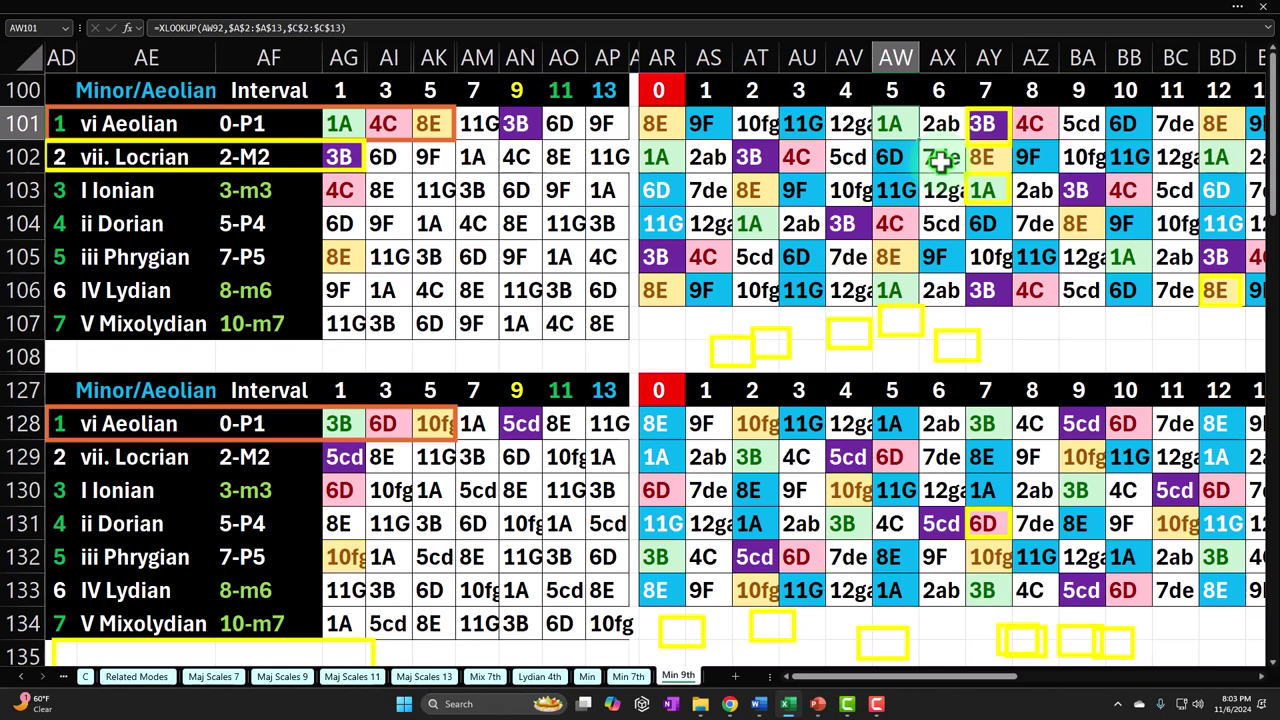
pyautogui.click(900, 289)
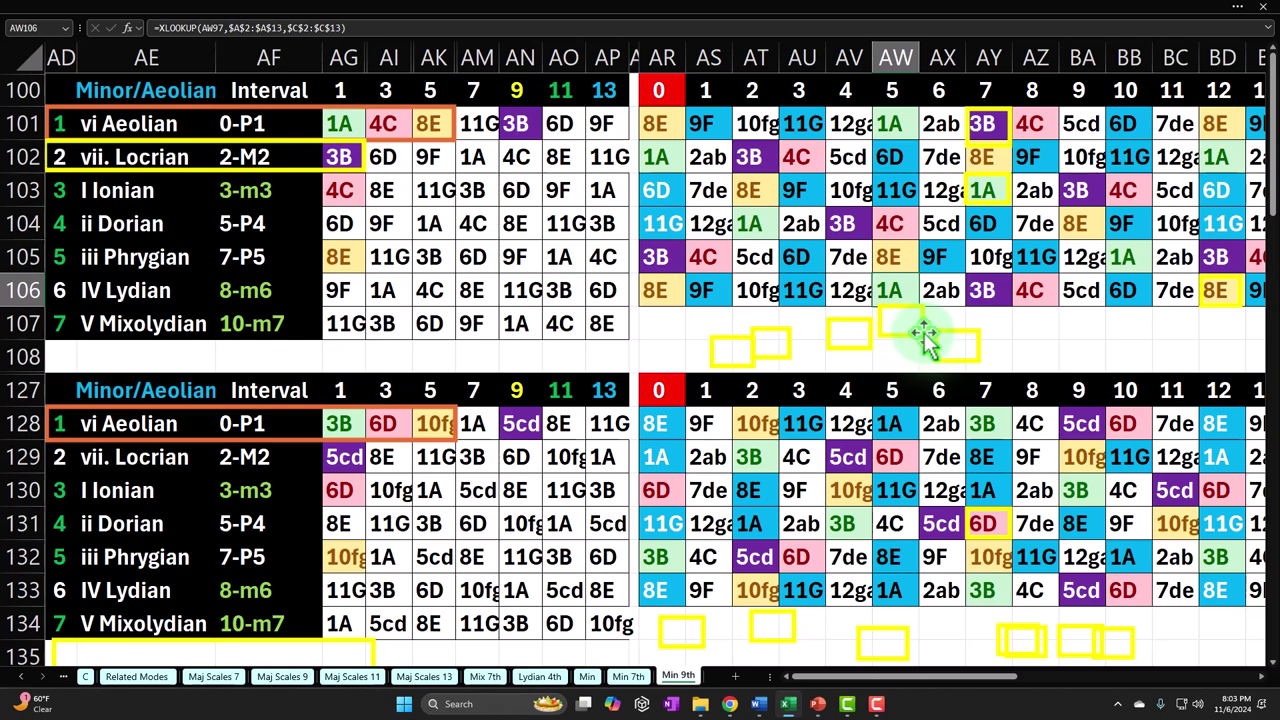
# Examine the chord notes on fret 5 in column AW, and relate the vi Aeolian row's 9th to the 2-M2 interval.
pyautogui.click(913, 128)
pyautogui.moveTo(894, 251); pyautogui.dragTo(893, 287)
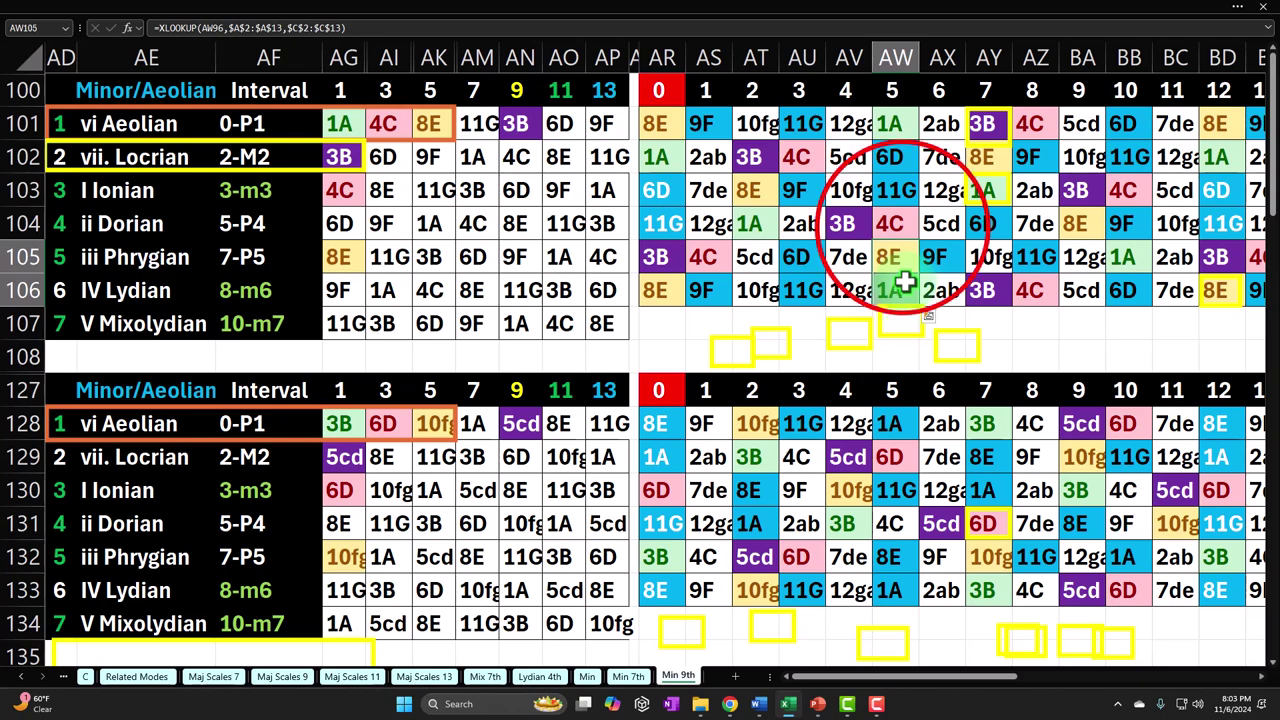
pyautogui.moveTo(894, 226); pyautogui.dragTo(902, 243)
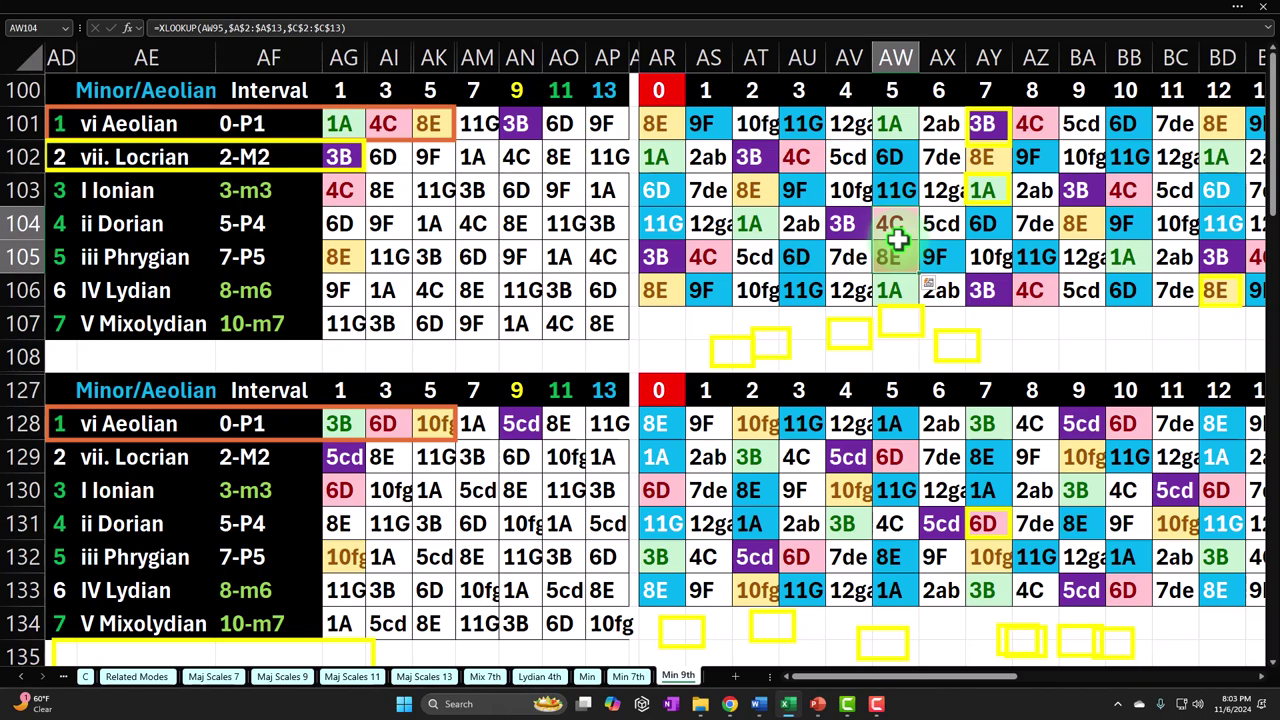
pyautogui.click(898, 256)
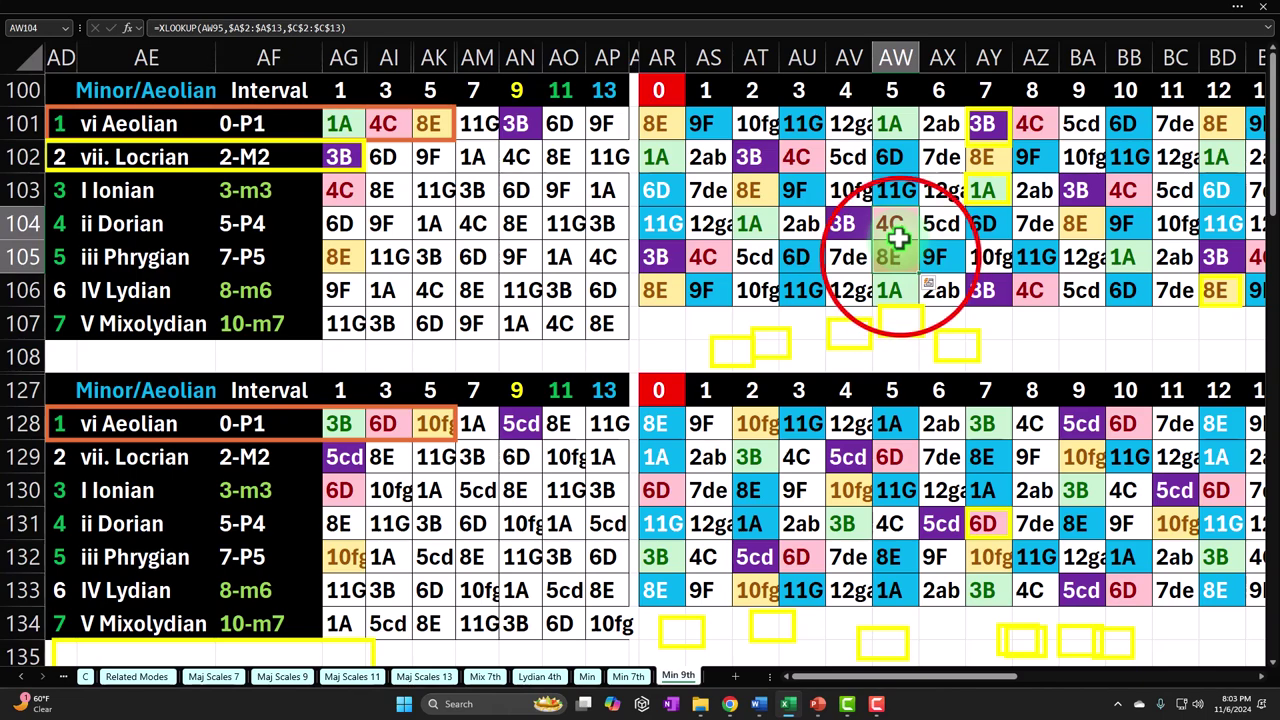
pyautogui.moveTo(901, 268); pyautogui.dragTo(901, 283)
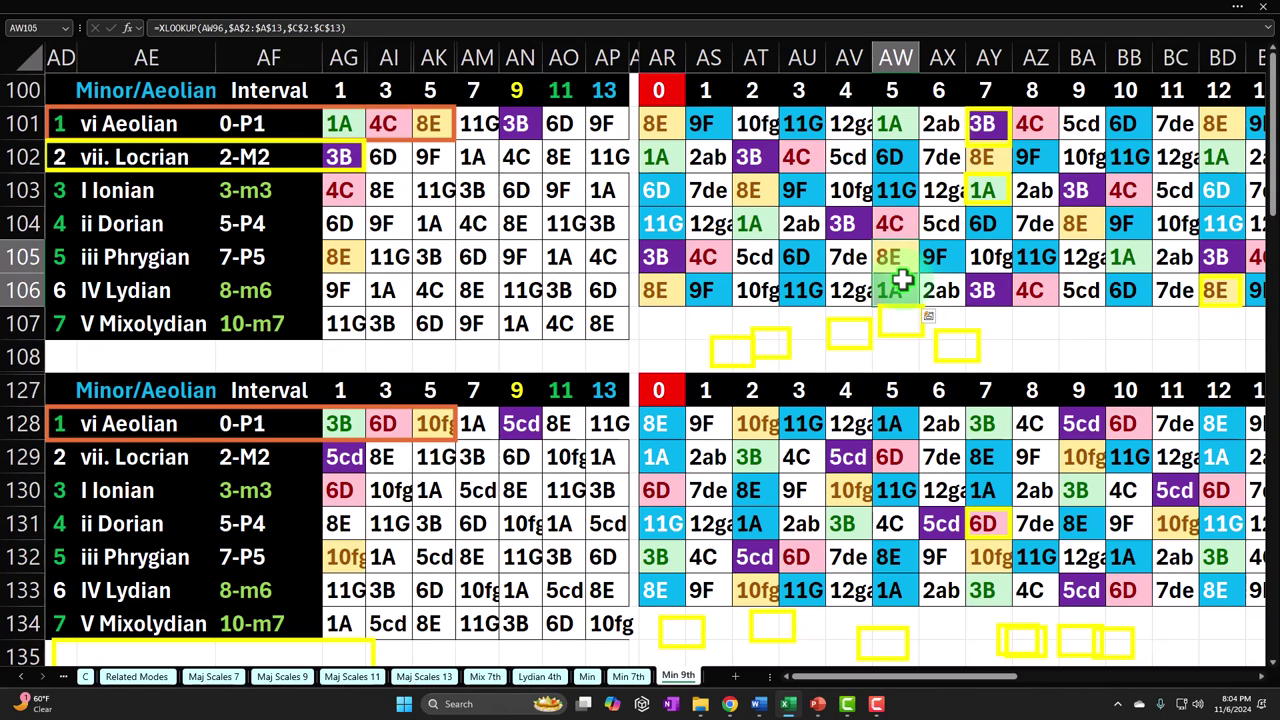
pyautogui.click(517, 124)
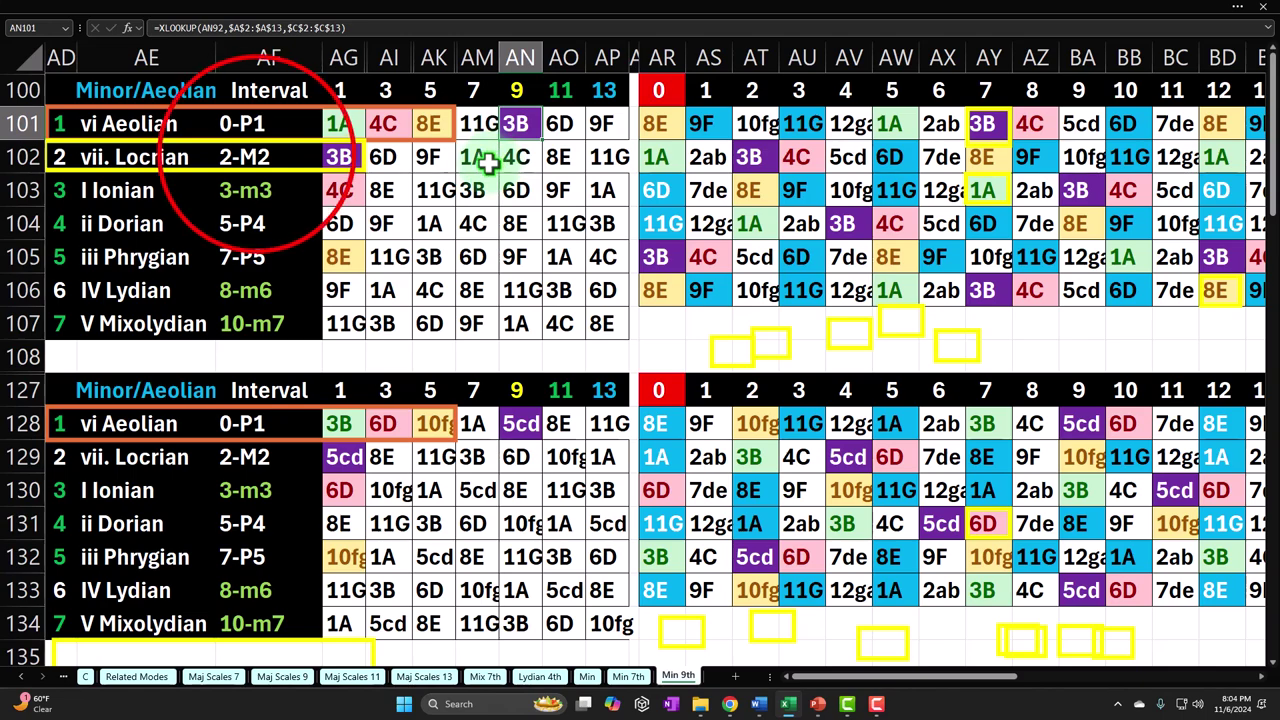
pyautogui.click(255, 156)
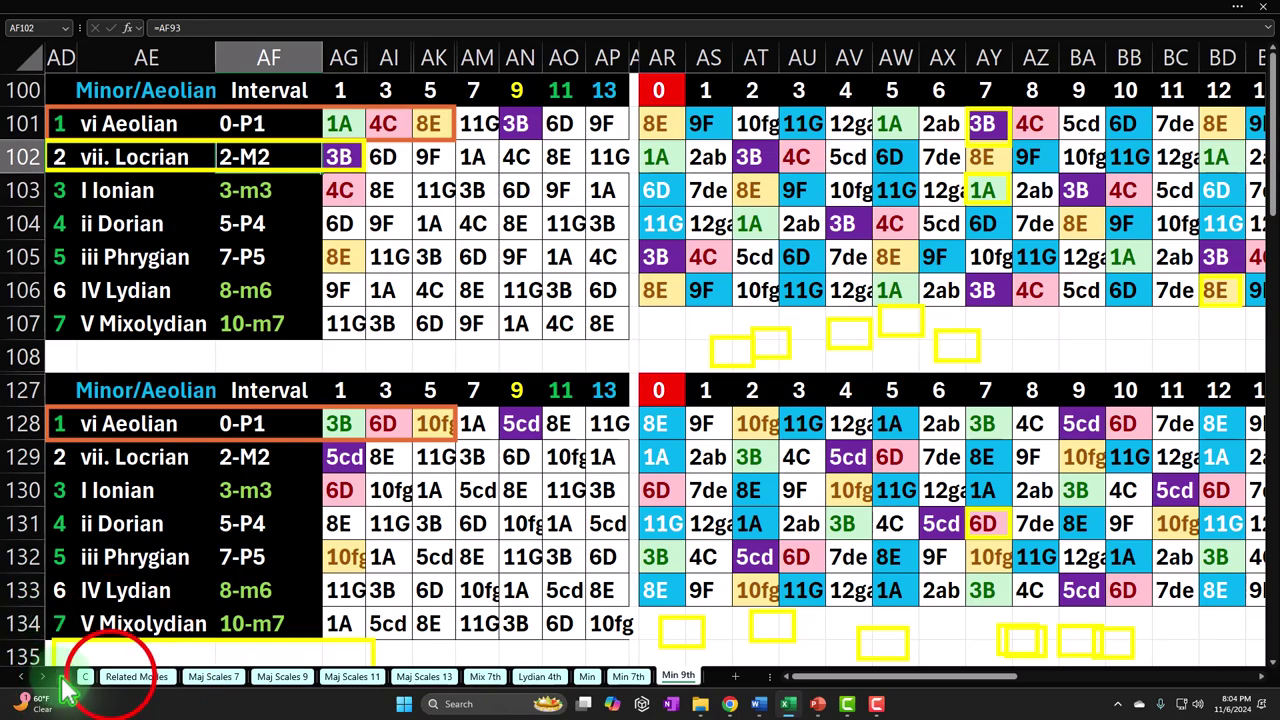
# Open the Related Modes sheet and review the Major/Ionian table's list of modes in AE11:AE17.
pyautogui.click(118, 677)
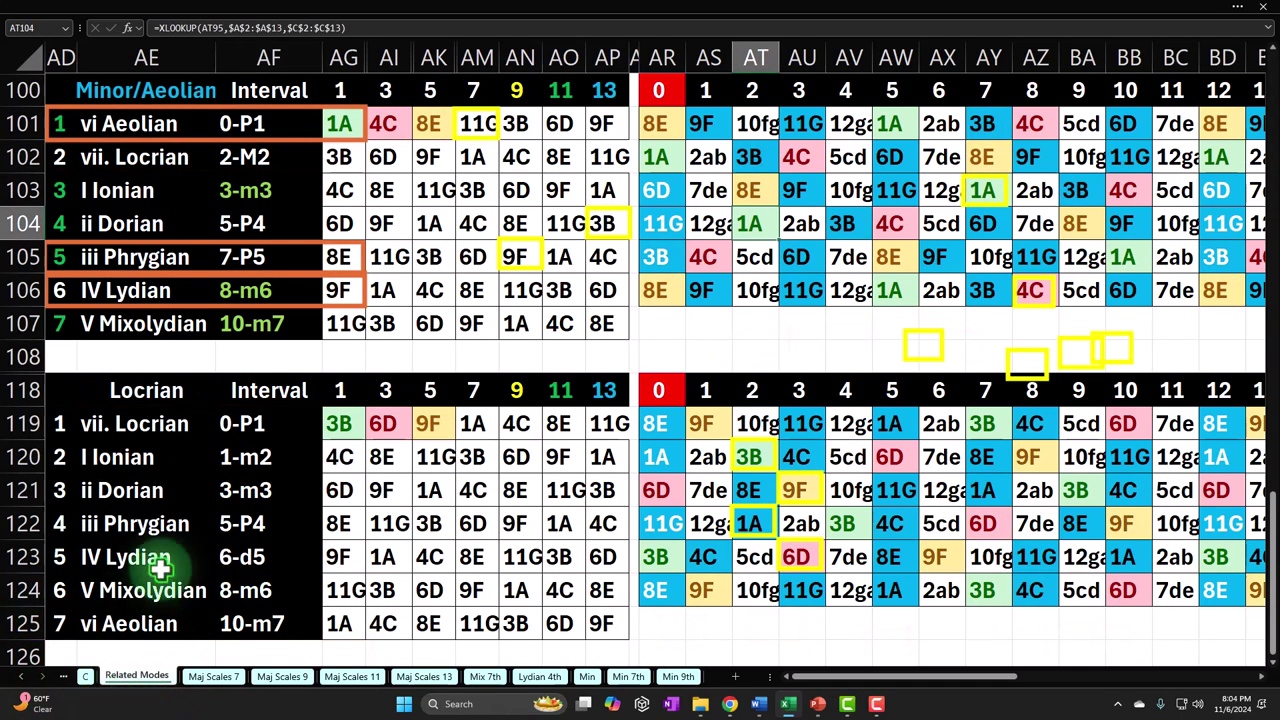
pyautogui.scroll(20, 158, 570)
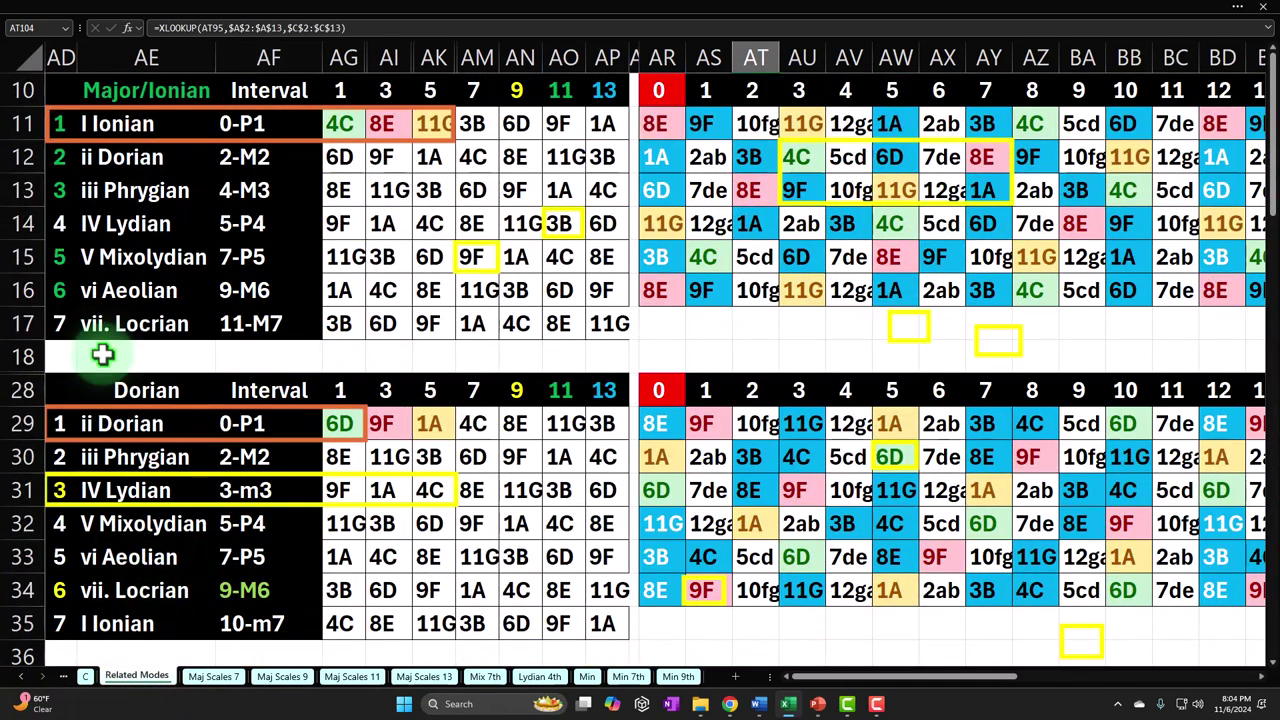
pyautogui.click(170, 93)
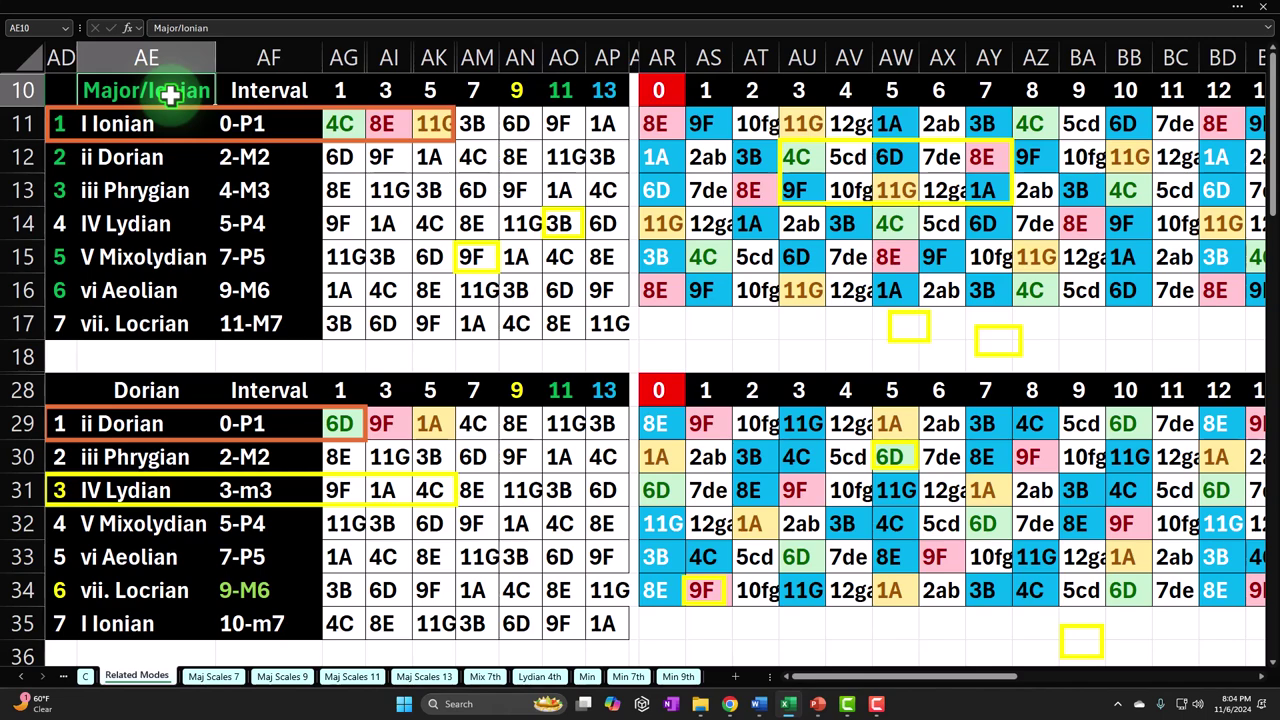
pyautogui.moveTo(170, 118); pyautogui.dragTo(170, 318)
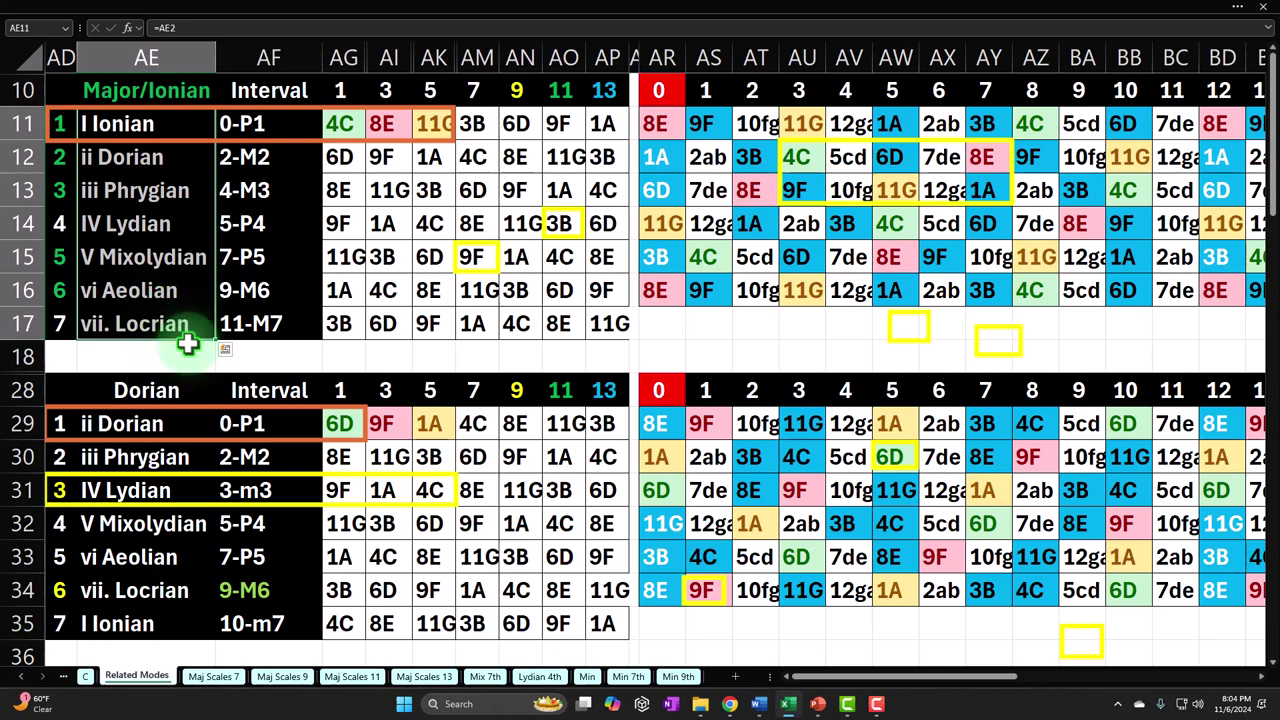
# Review the vi Aeolian row AG101:AP101 in the Related Modes sheet's Minor/Aeolian table, plus the roots in AG101 and AG104.
pyautogui.scroll(-8, 200, 370)
pyautogui.scroll(-7, 203, 378)
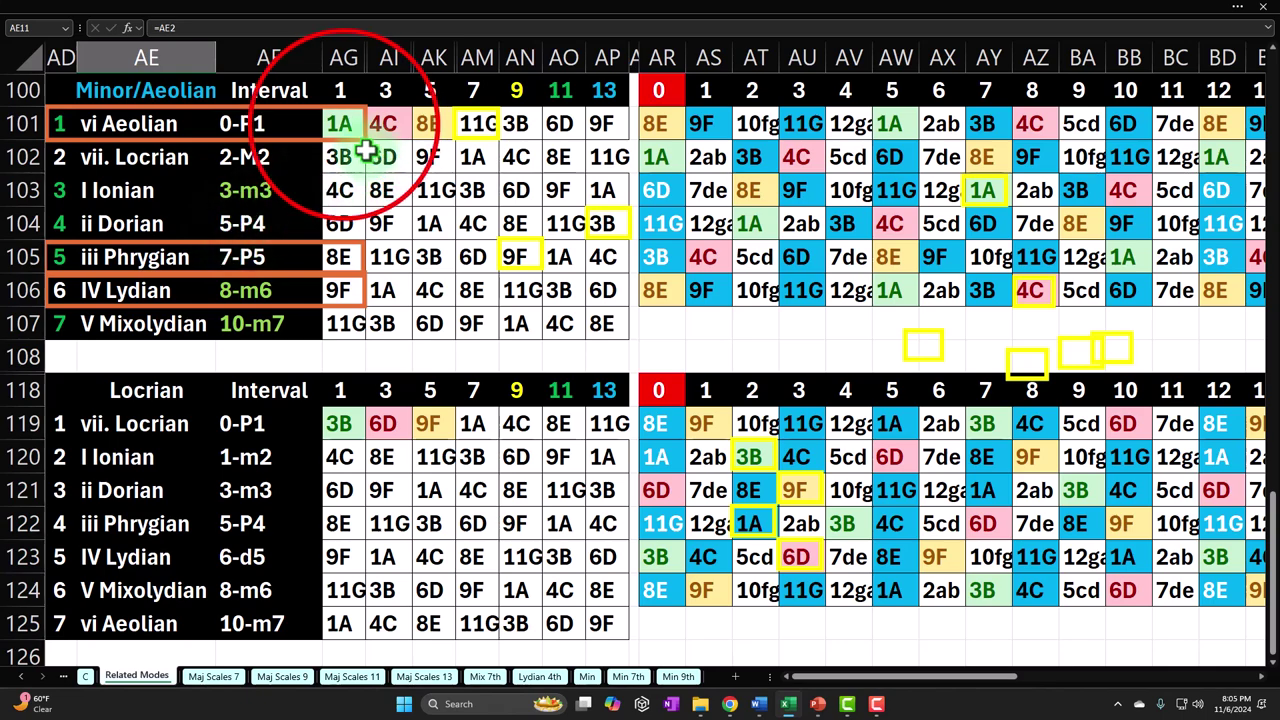
pyautogui.moveTo(350, 124); pyautogui.dragTo(591, 126)
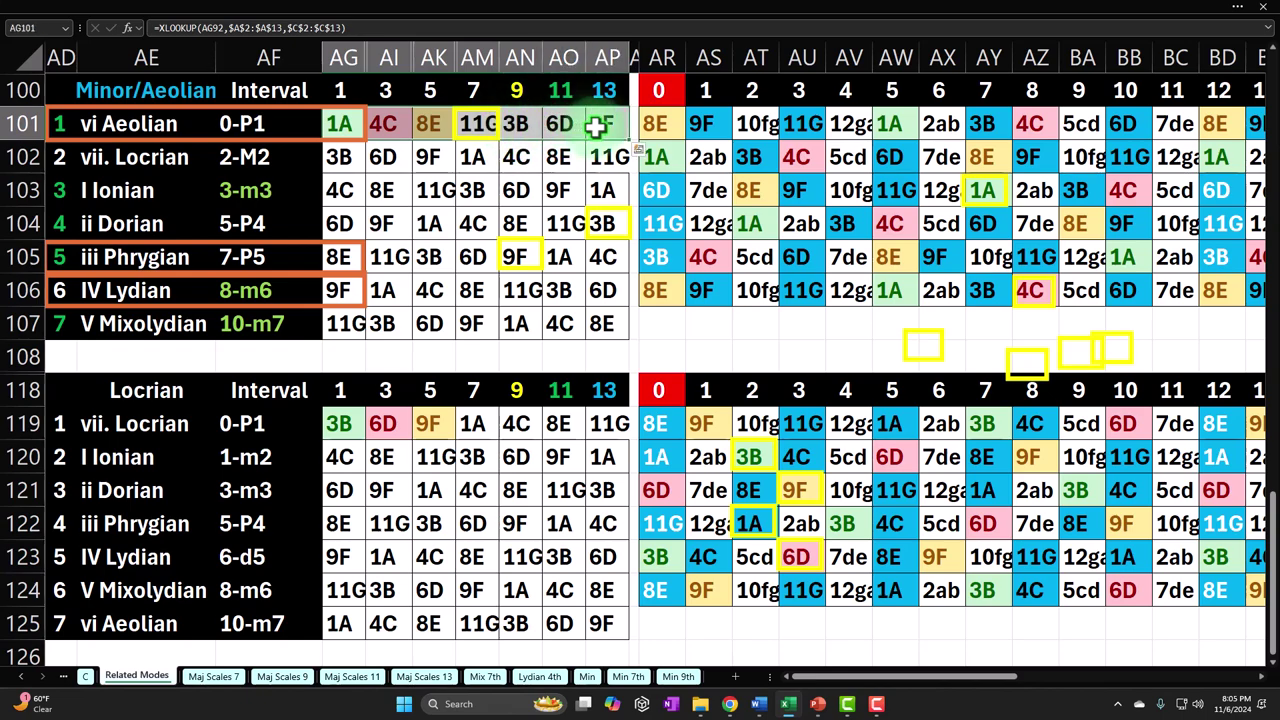
pyautogui.click(343, 122)
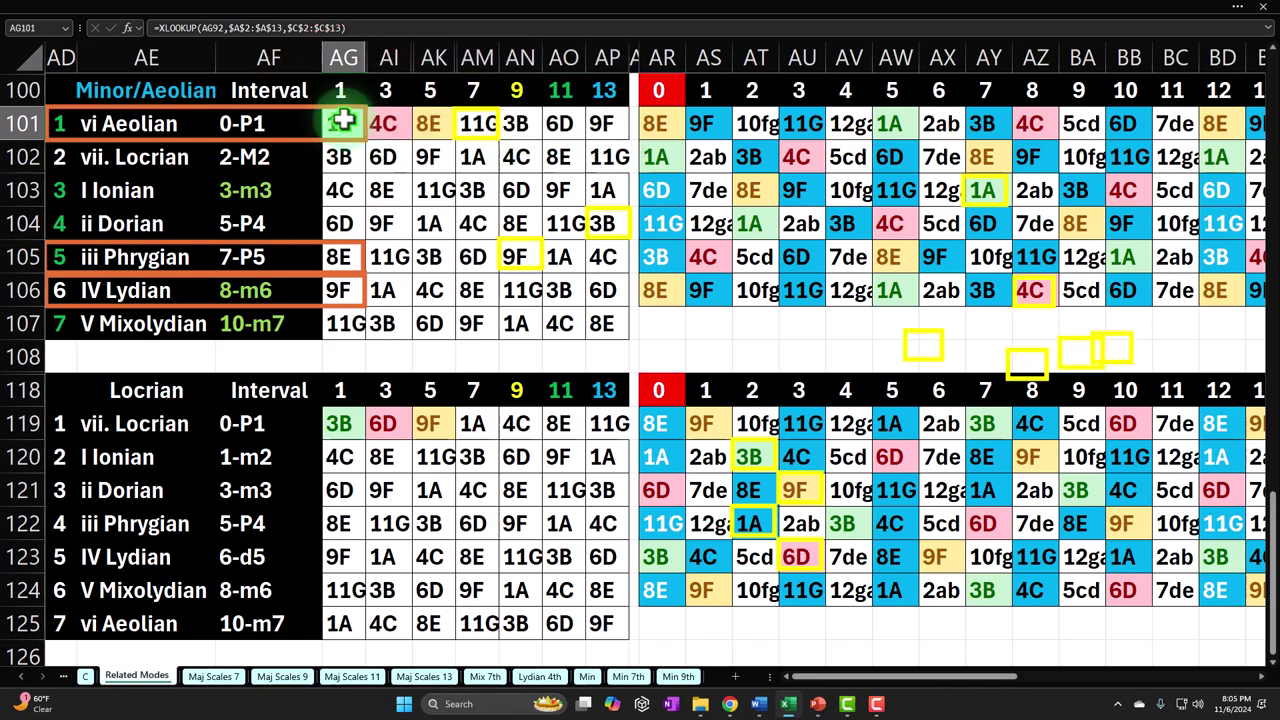
pyautogui.click(354, 220)
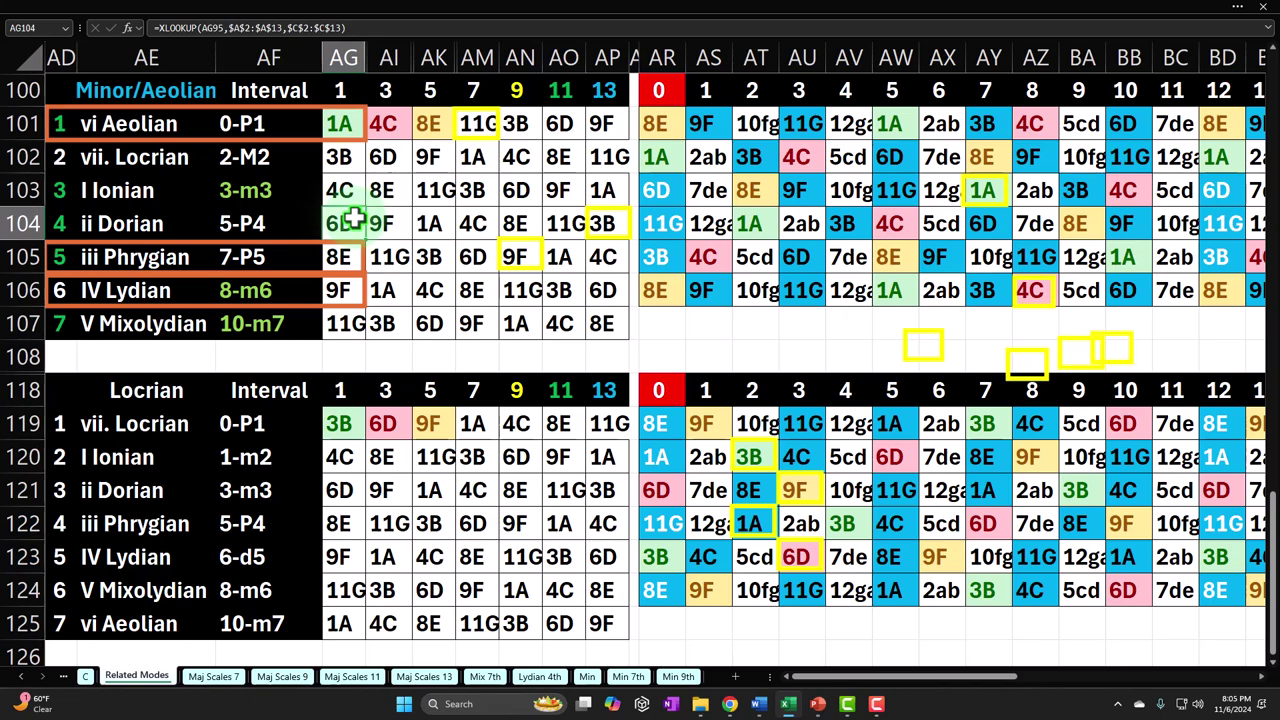
# Examine the open position, frets 0 to 3 (AR101:AU106), against the roots of the vi Aeolian and iii Phrygian rows.
pyautogui.moveTo(657, 123); pyautogui.dragTo(808, 280)
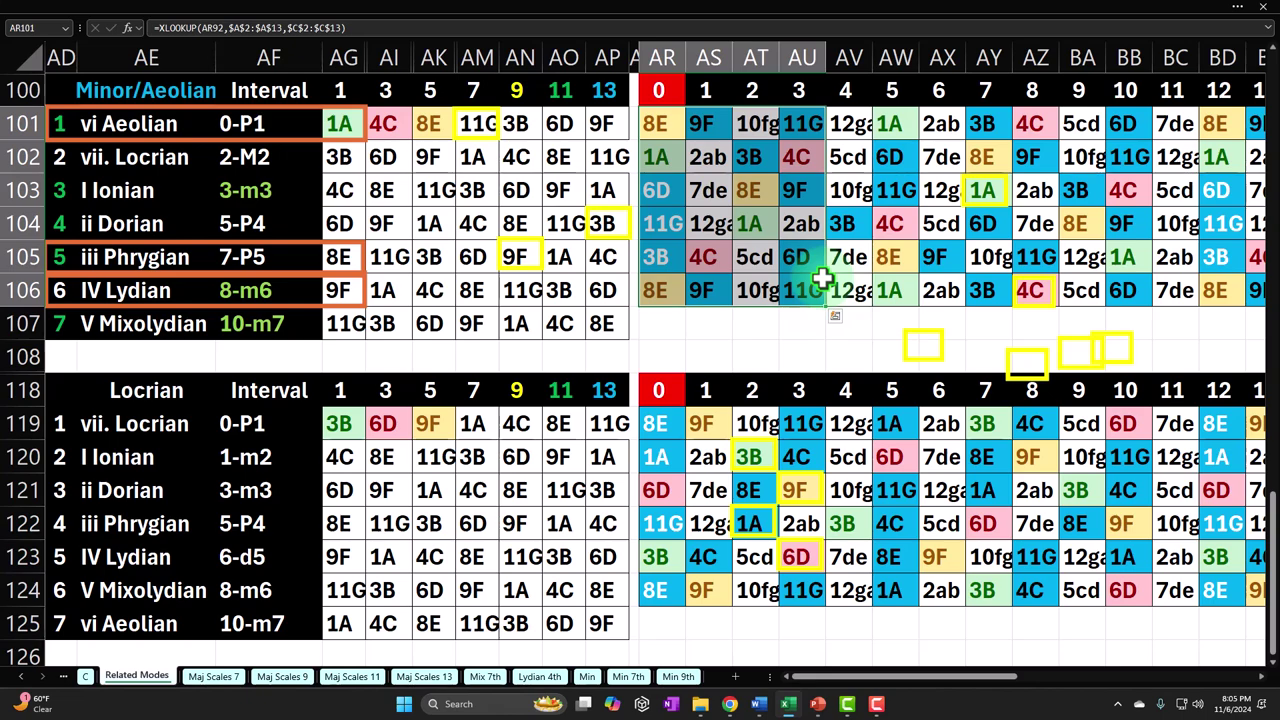
pyautogui.moveTo(663, 123); pyautogui.dragTo(788, 289)
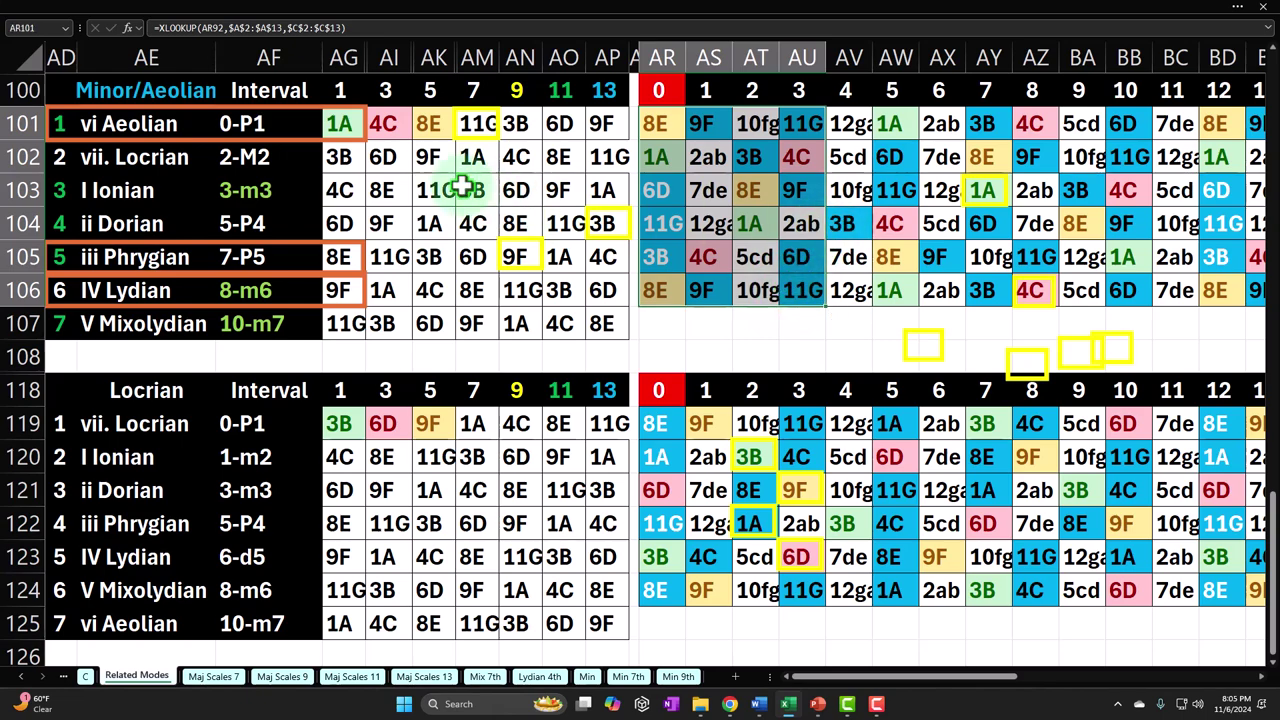
pyautogui.click(344, 124)
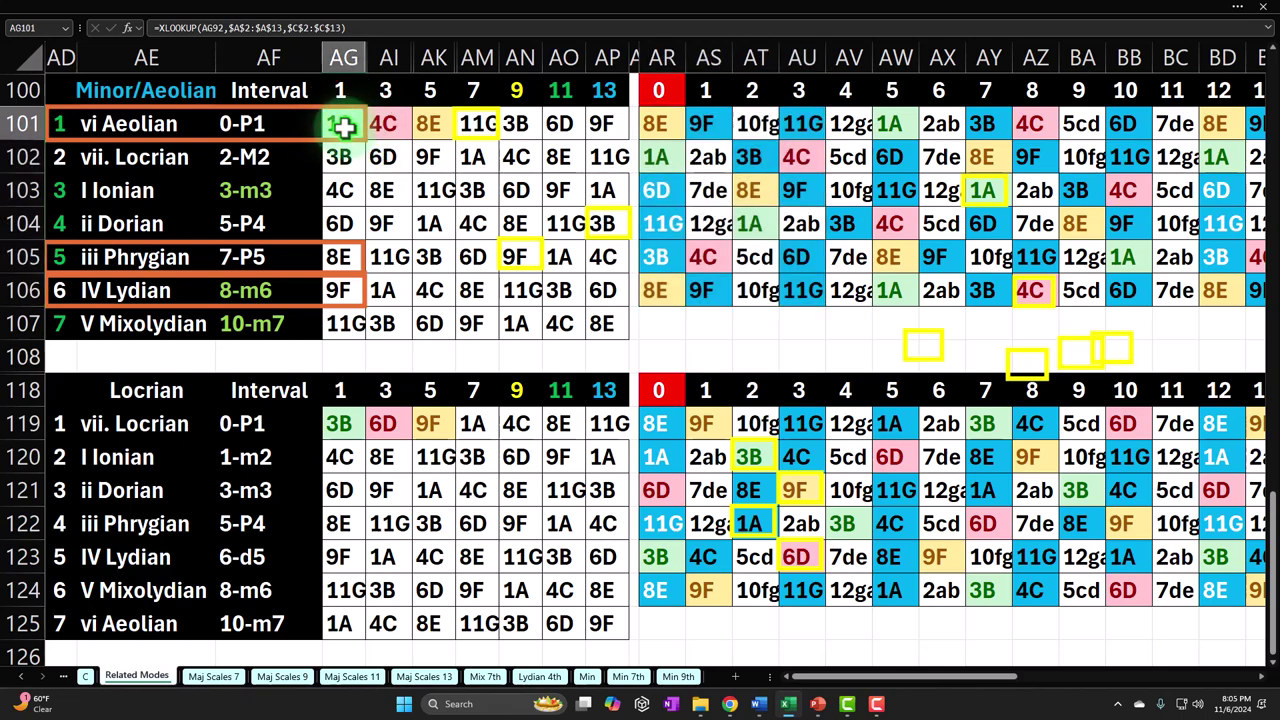
pyautogui.click(340, 256)
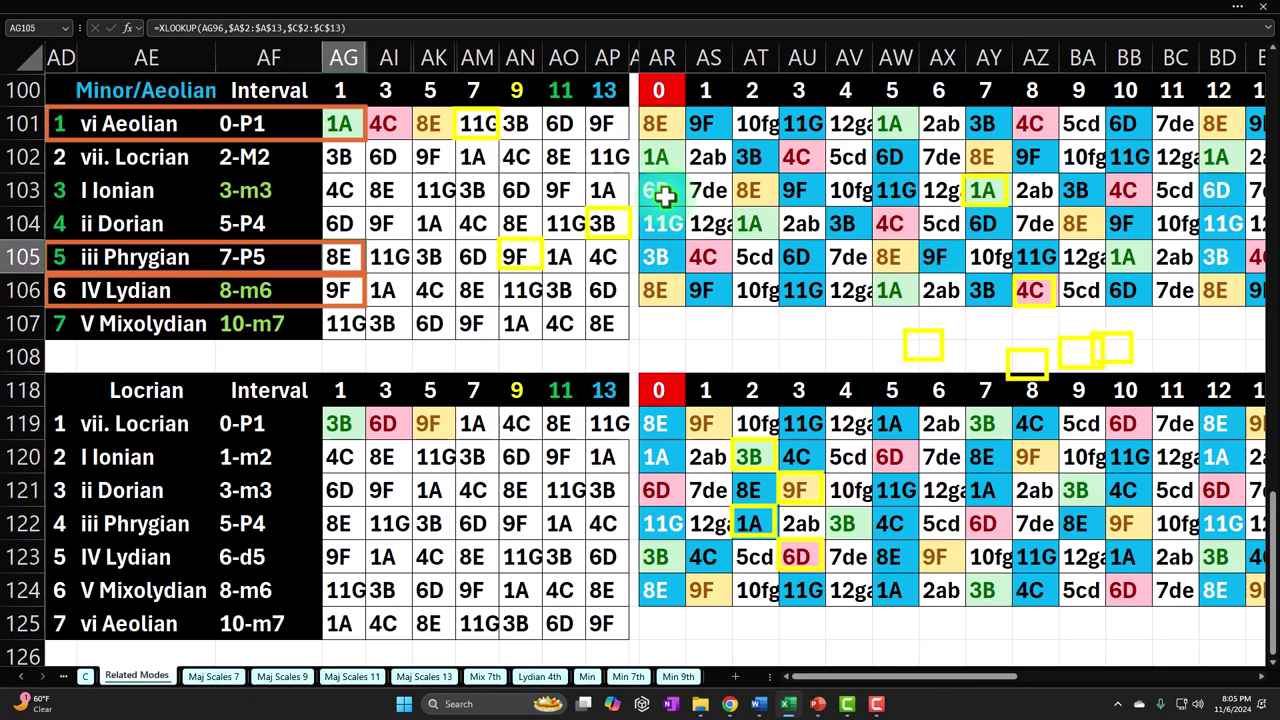
pyautogui.moveTo(658, 124); pyautogui.dragTo(805, 289)
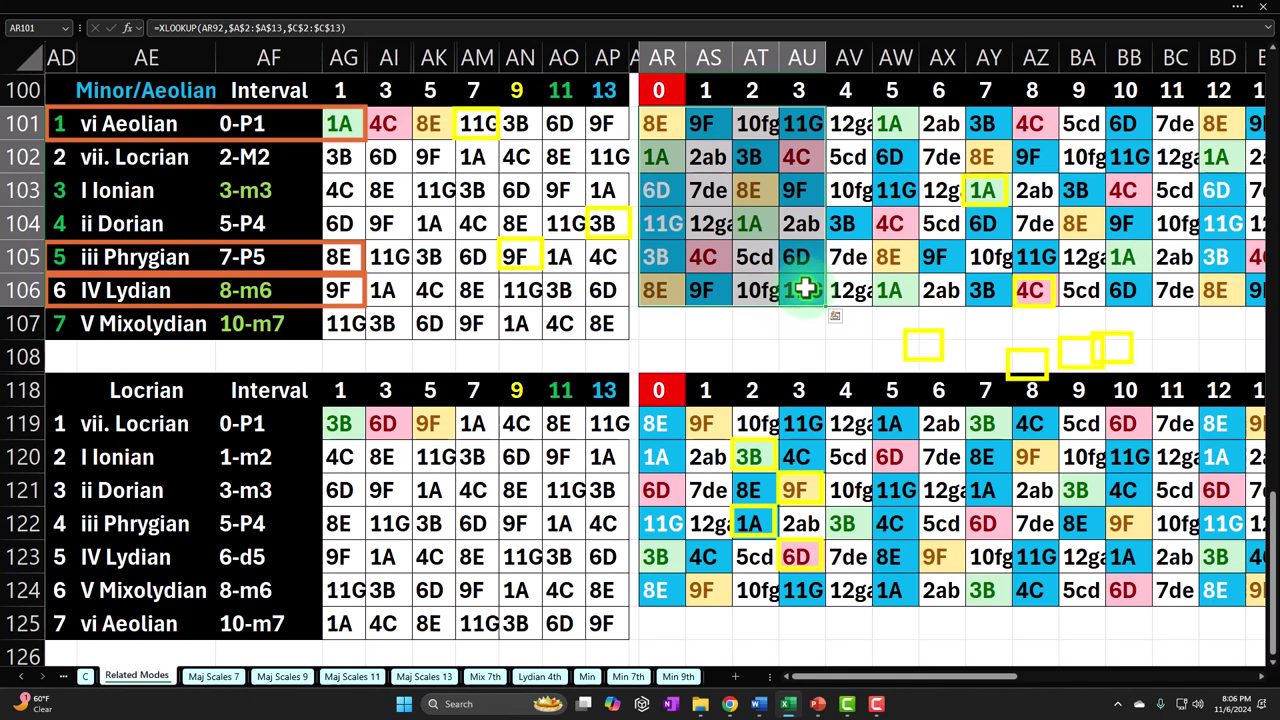
# Move the orange outline off the IV Lydian row into the empty row 108 below the Minor/Aeolian table.
pyautogui.click(203, 240)
pyautogui.moveTo(203, 240)
pyautogui.mouseDown()
pyautogui.moveTo(200, 277)
pyautogui.moveTo(201, 240)
pyautogui.mouseUp()
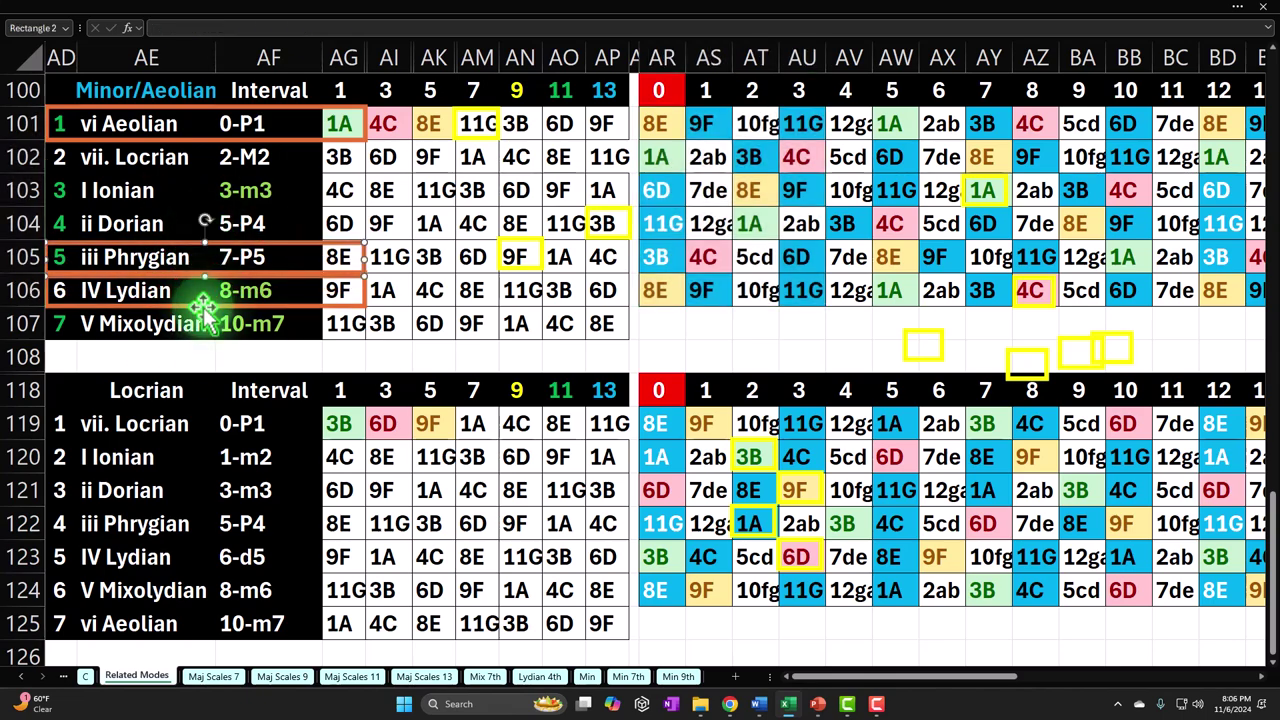
pyautogui.moveTo(203, 305); pyautogui.dragTo(200, 371)
pyautogui.click(163, 257)
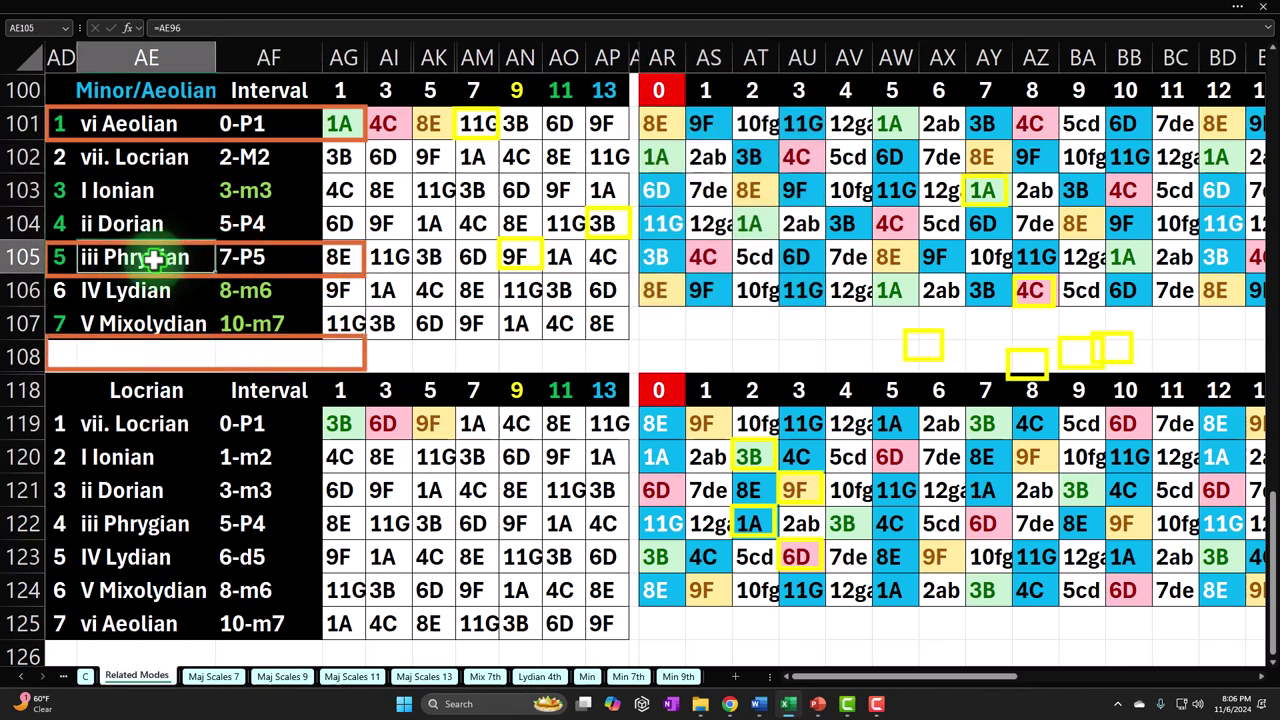
# Compare the vi Aeolian and iii Phrygian rows by checking their mode names and their root notes in AG101 and AG105.
pyautogui.click(138, 125)
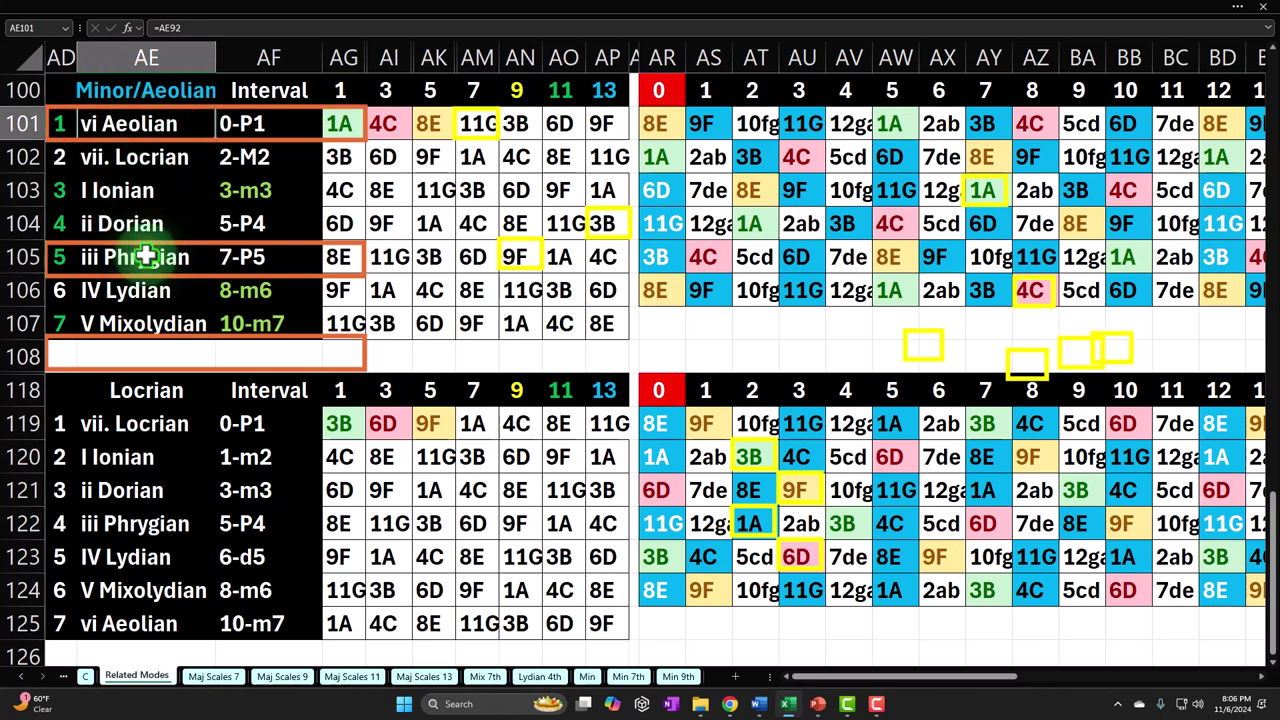
pyautogui.click(339, 124)
pyautogui.click(339, 257)
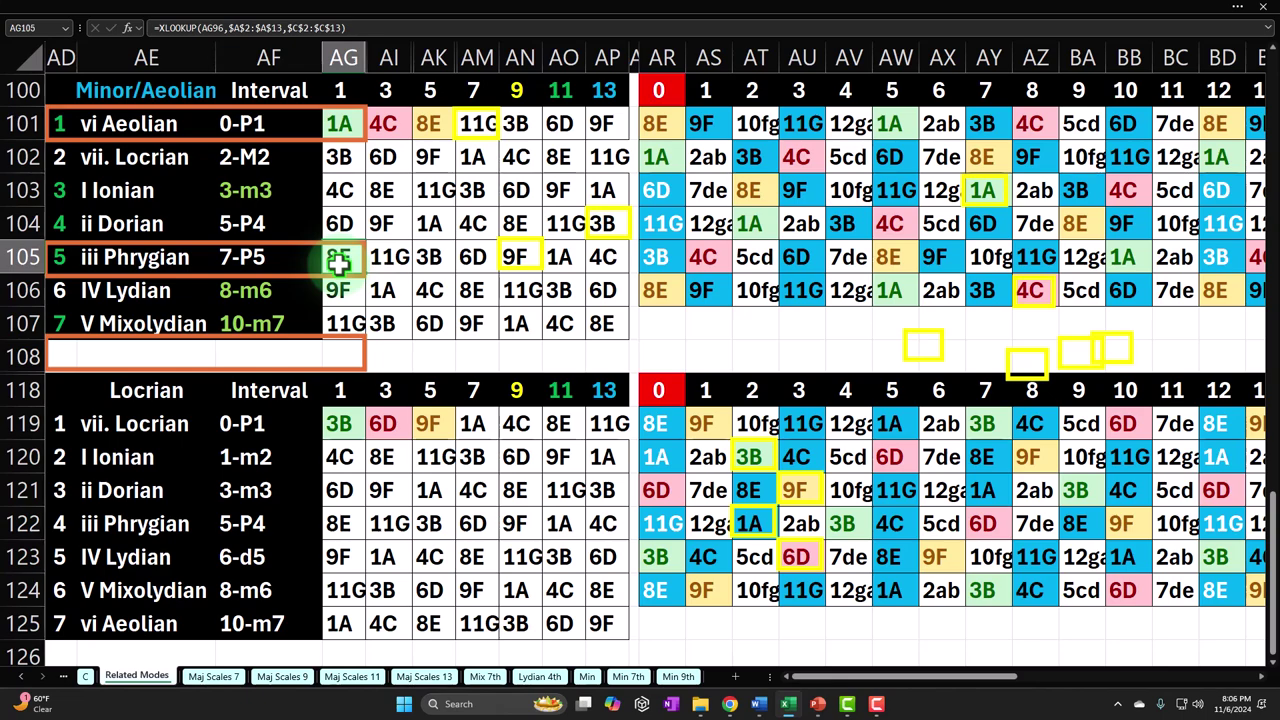
pyautogui.click(165, 264)
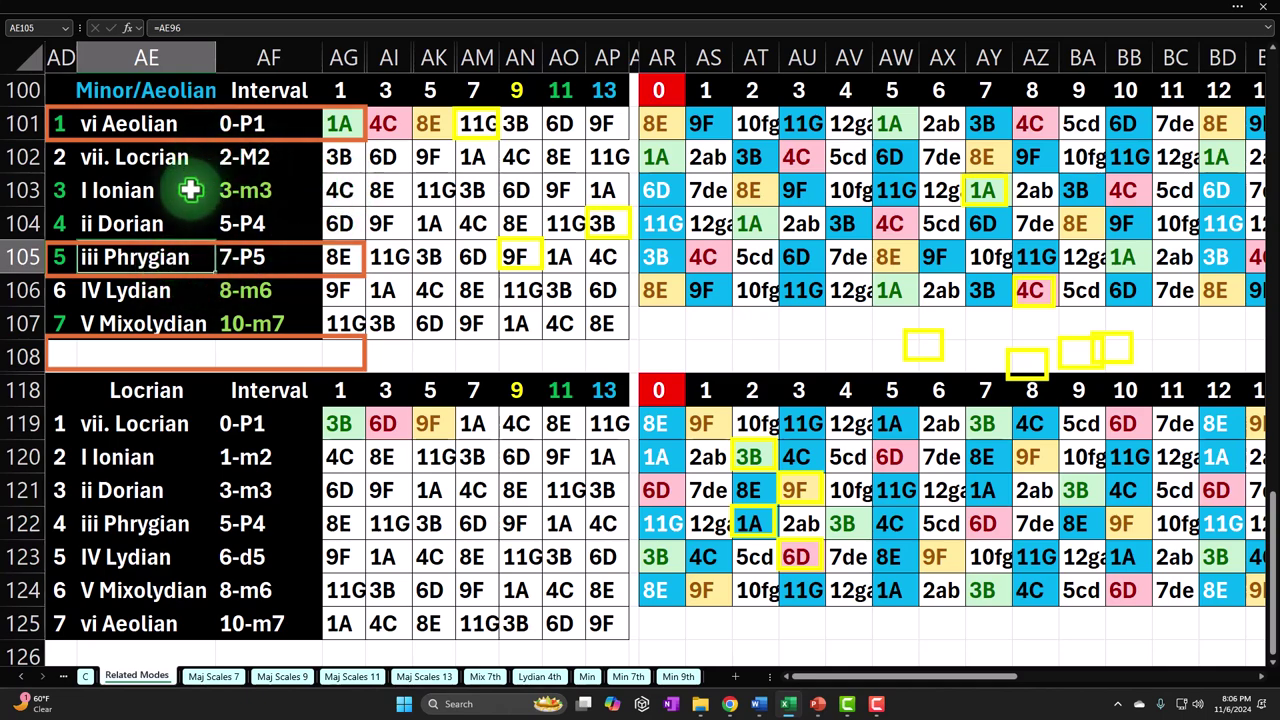
# Return to the Min 9th sheet and examine the fret 6 cells AX105:AX106 of the first fretboard.
pyautogui.click(677, 672)
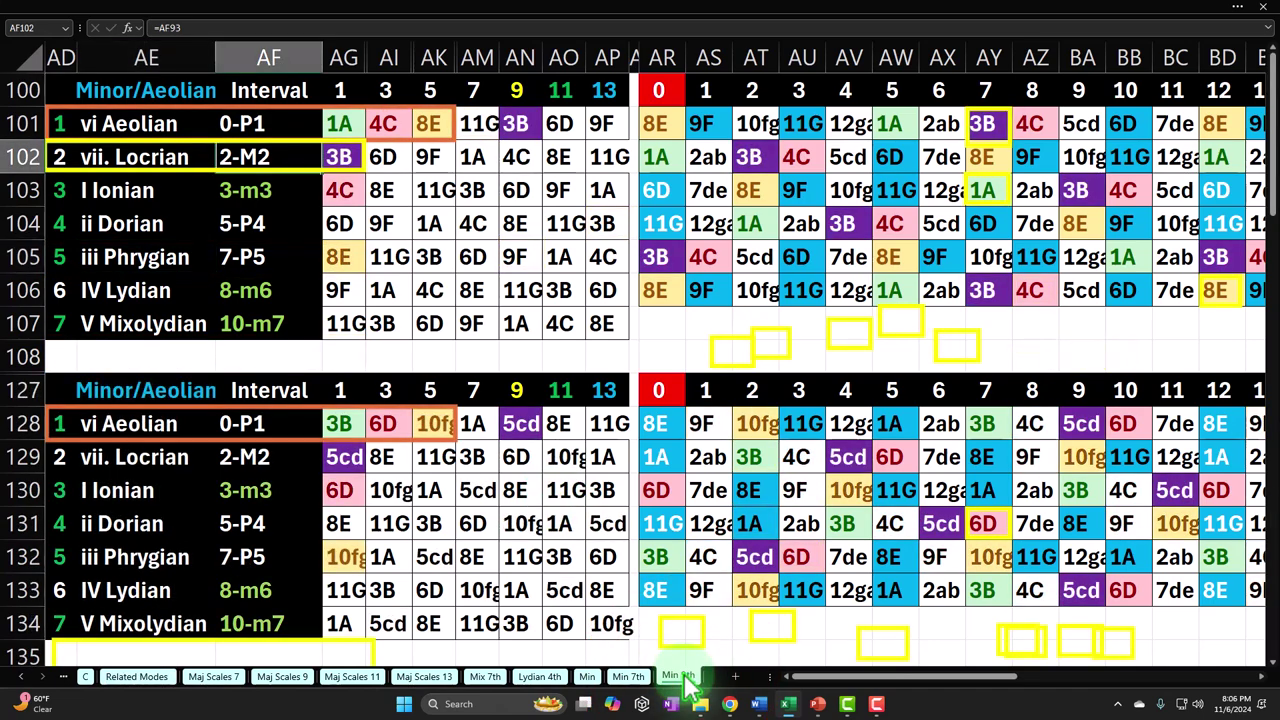
pyautogui.click(934, 258)
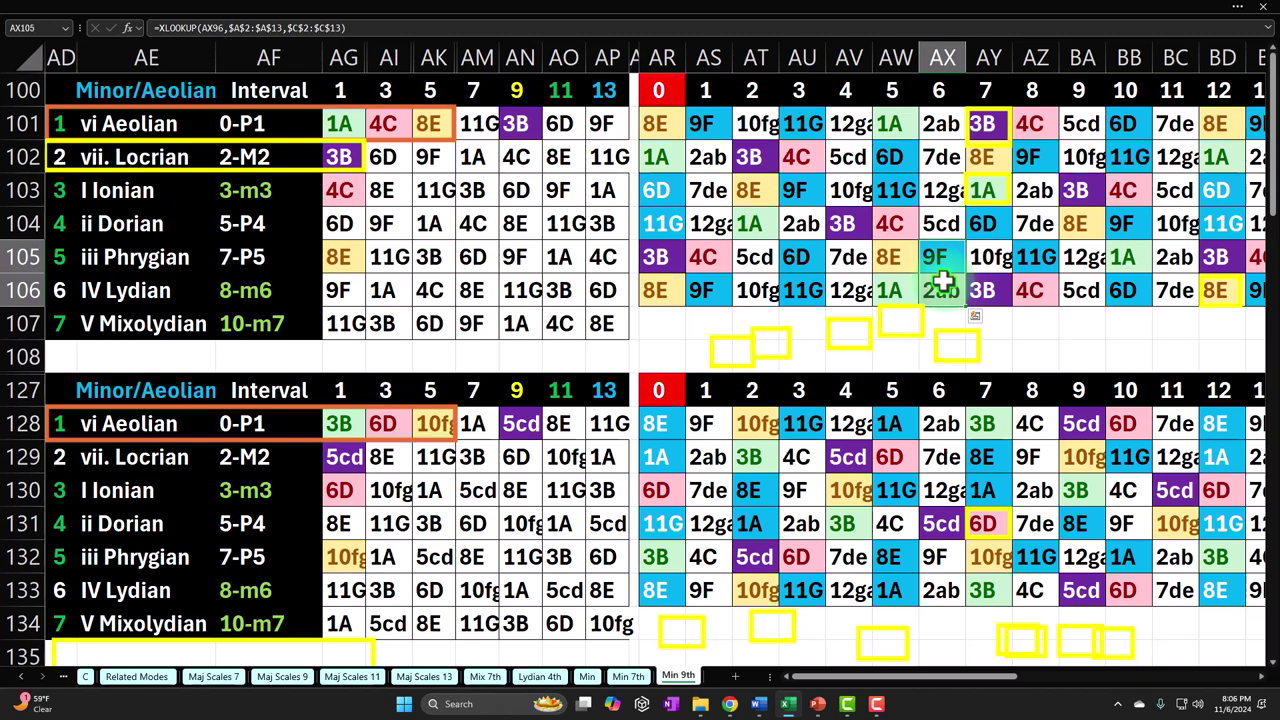
# Examine the three-number combination table CH100:CZ106 on the Related Modes sheet, including the highlighted 1-5-6 combination in CP104:CR104.
pyautogui.click(137, 676)
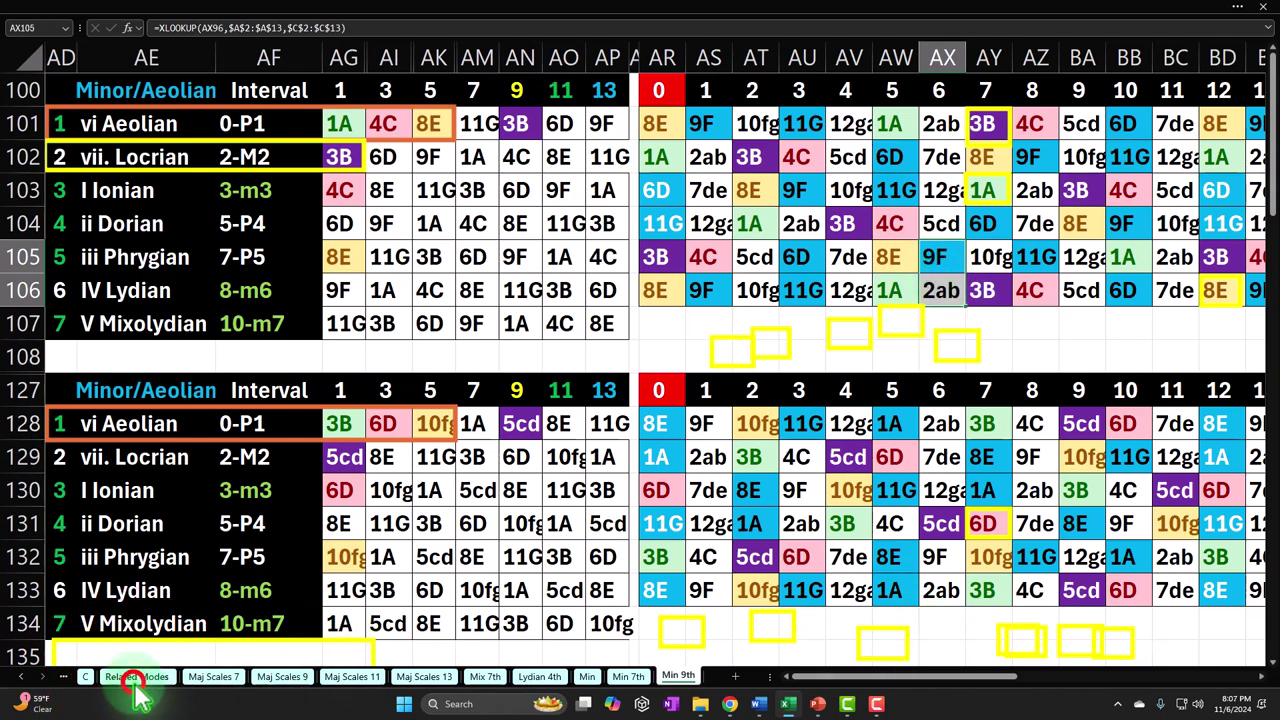
pyautogui.moveTo(808, 677); pyautogui.dragTo(1035, 678)
pyautogui.moveTo(672, 92); pyautogui.dragTo(1151, 289)
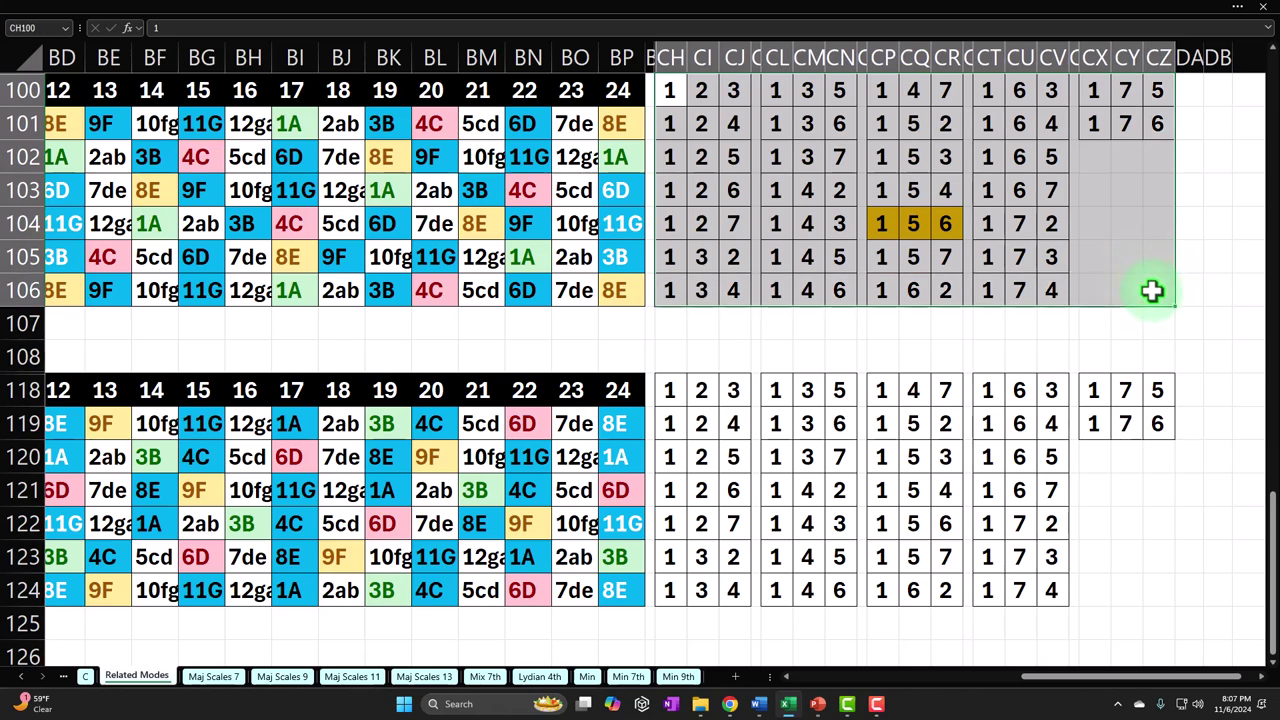
pyautogui.click(663, 91)
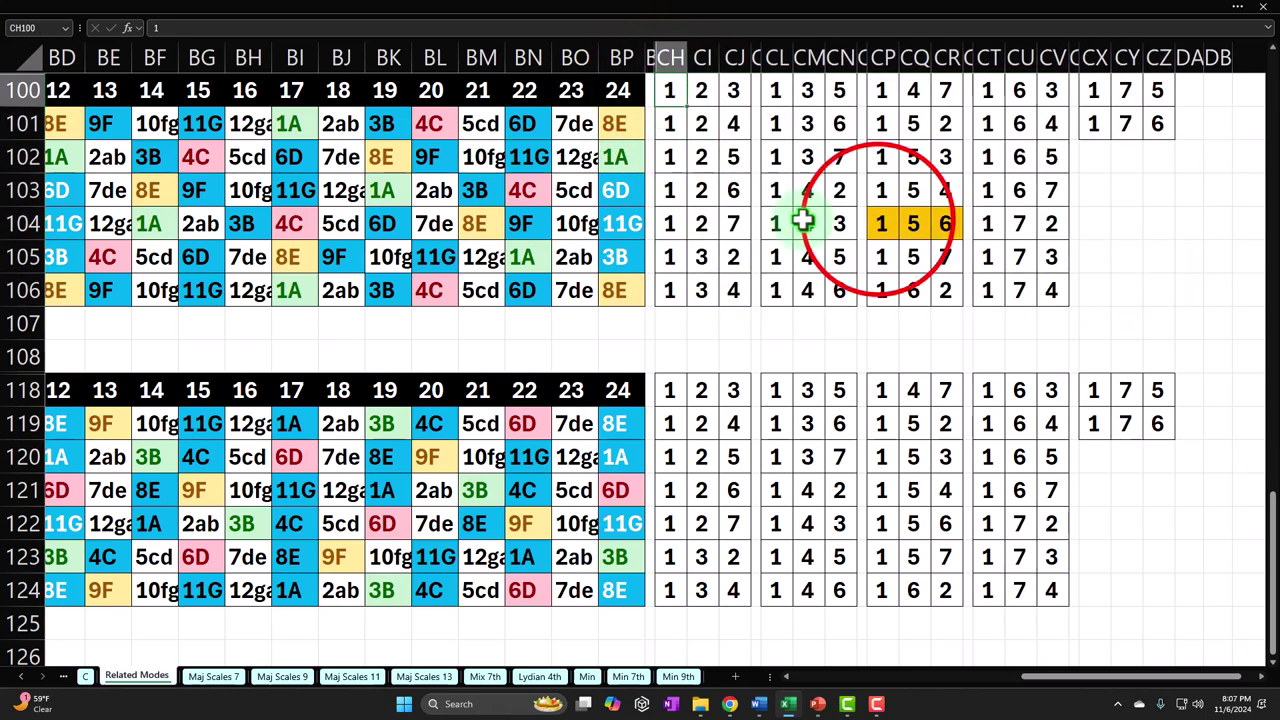
pyautogui.moveTo(875, 222); pyautogui.dragTo(934, 220)
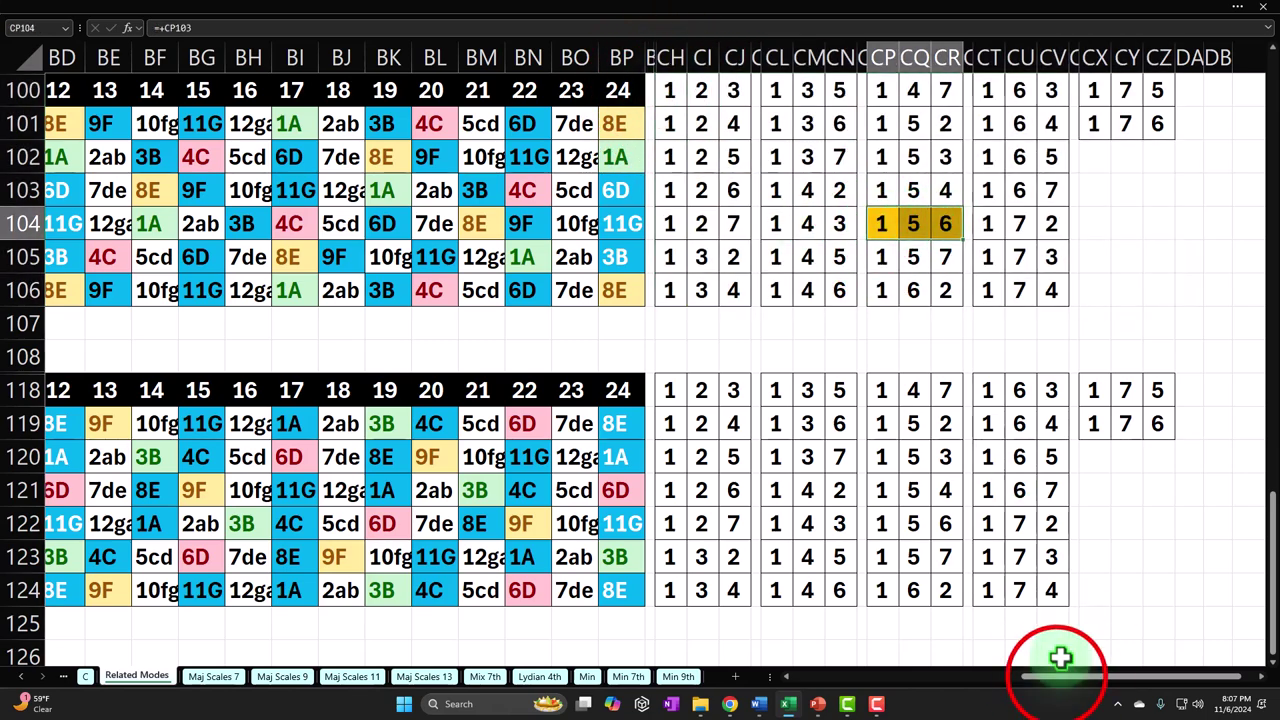
# Compare the outlined vi Aeolian and iii Phrygian rows of the Minor/Aeolian table with the position numbers in column AD.
pyautogui.moveTo(1060, 686); pyautogui.dragTo(729, 688)
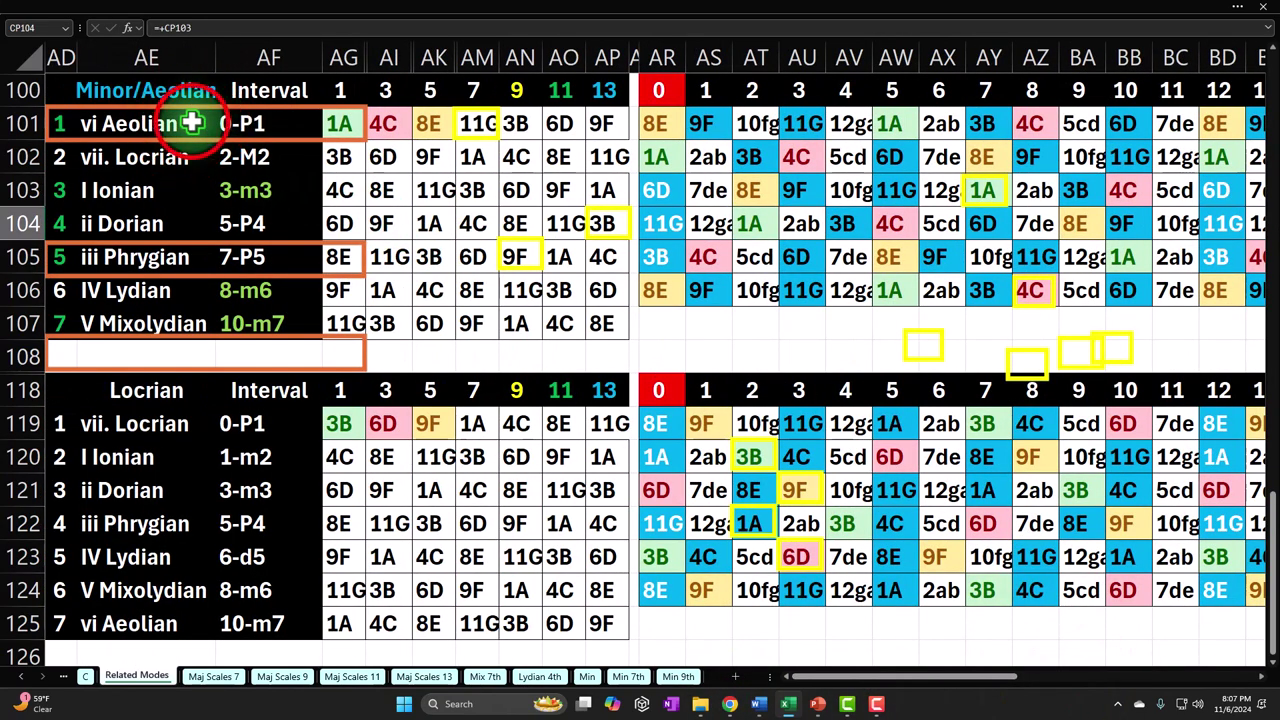
pyautogui.click(190, 123)
pyautogui.click(175, 257)
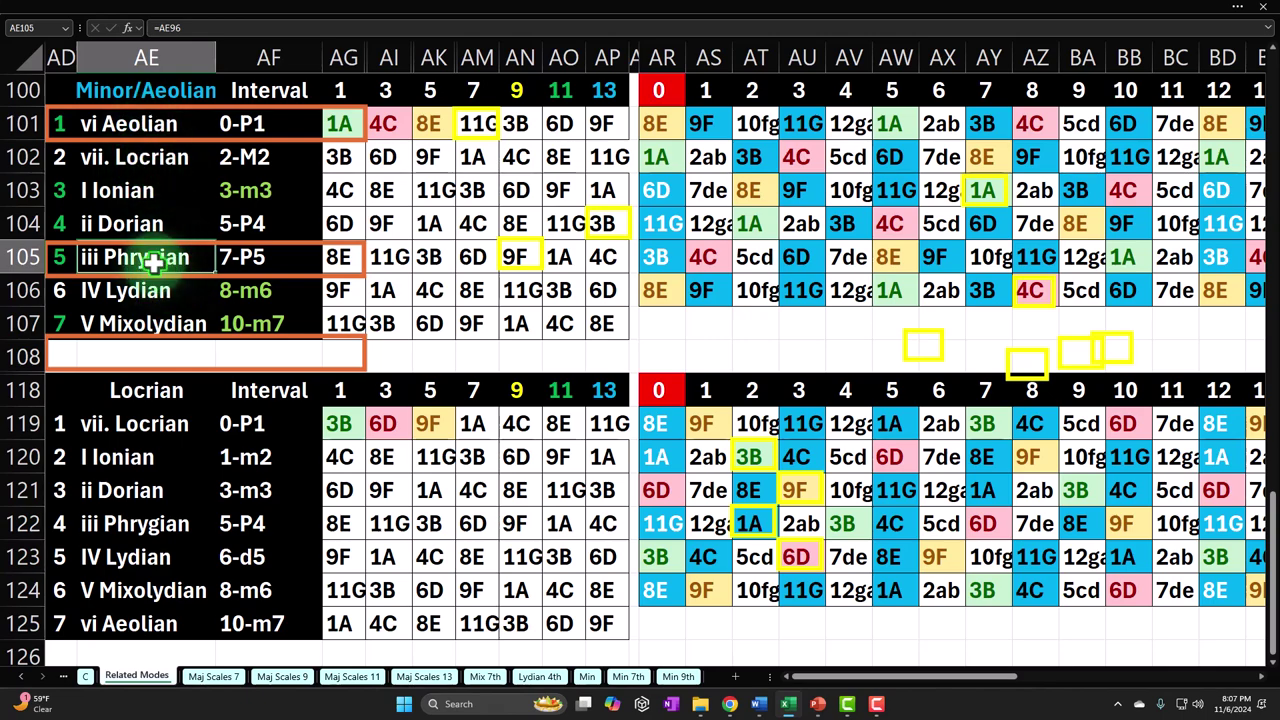
pyautogui.click(64, 289)
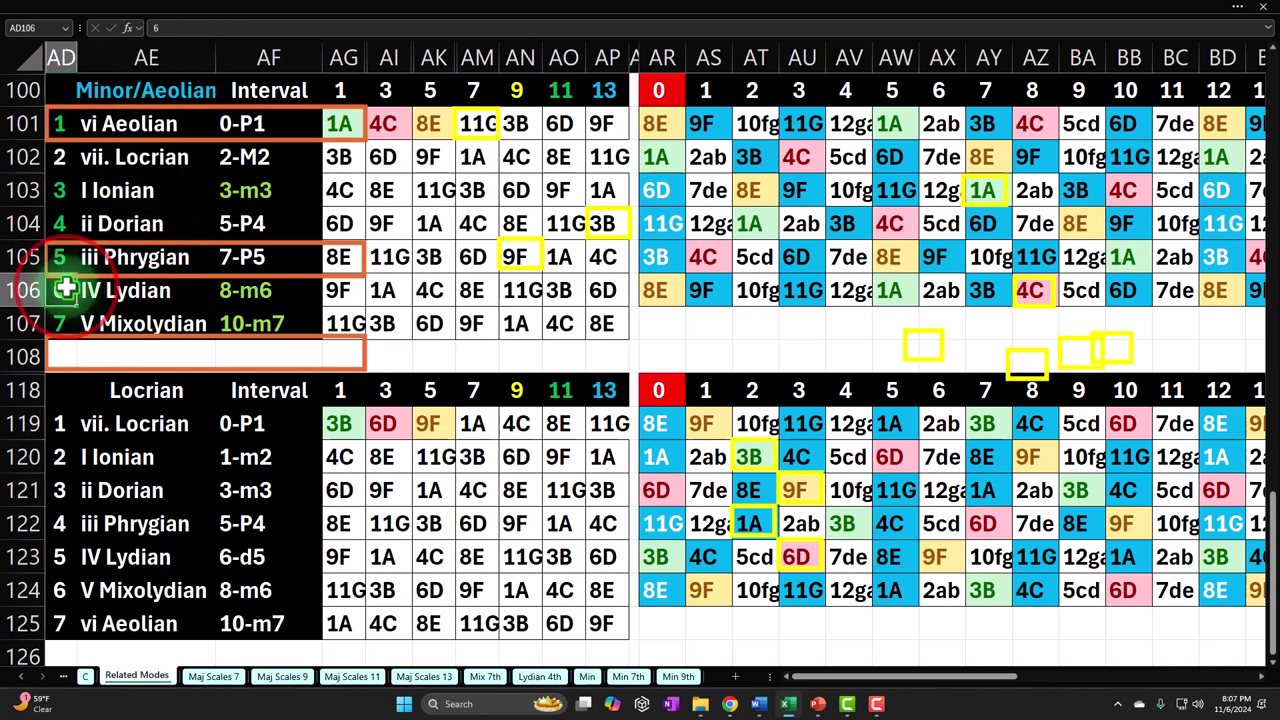
# Move the orange outline off the iii Phrygian row into the empty row 108 below the Minor/Aeolian table.
pyautogui.click(120, 260)
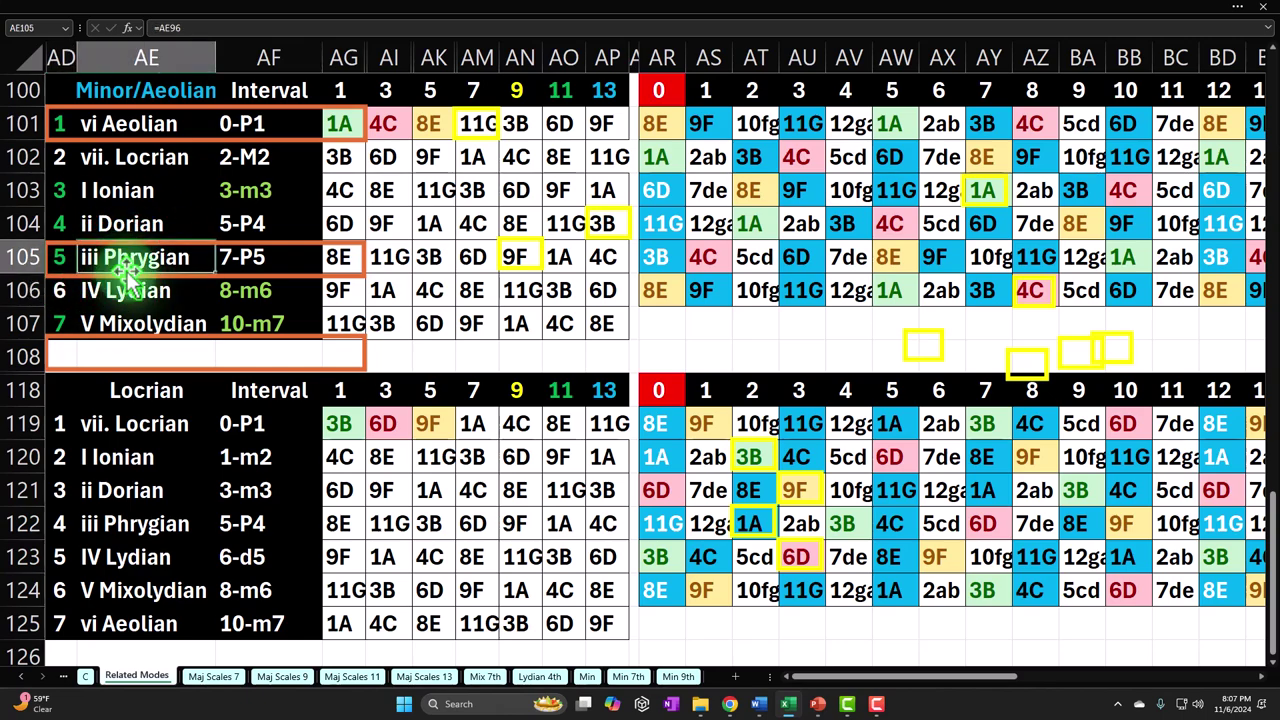
pyautogui.click(176, 274)
pyautogui.moveTo(197, 282); pyautogui.dragTo(196, 382)
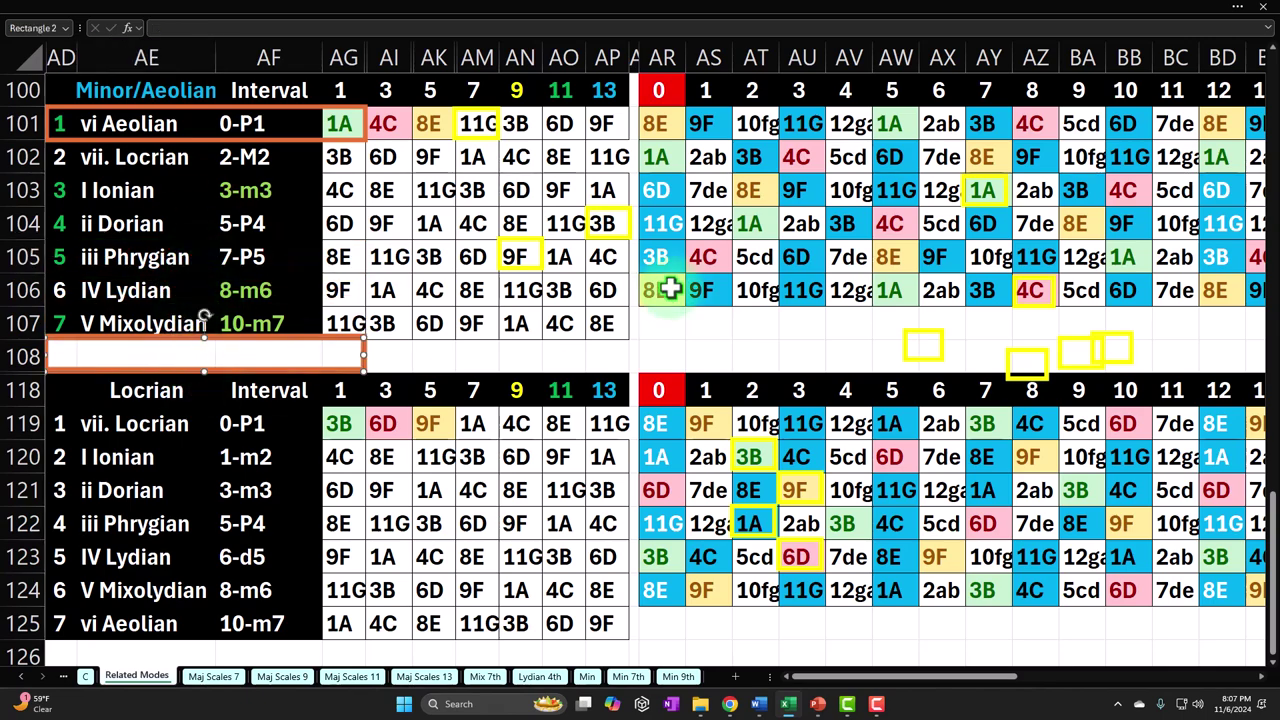
# Return to the Min 9th sheet and examine the vi Aeolian name, the 9 column heading and the fret 3 cells AU101:AU106.
pyautogui.click(678, 676)
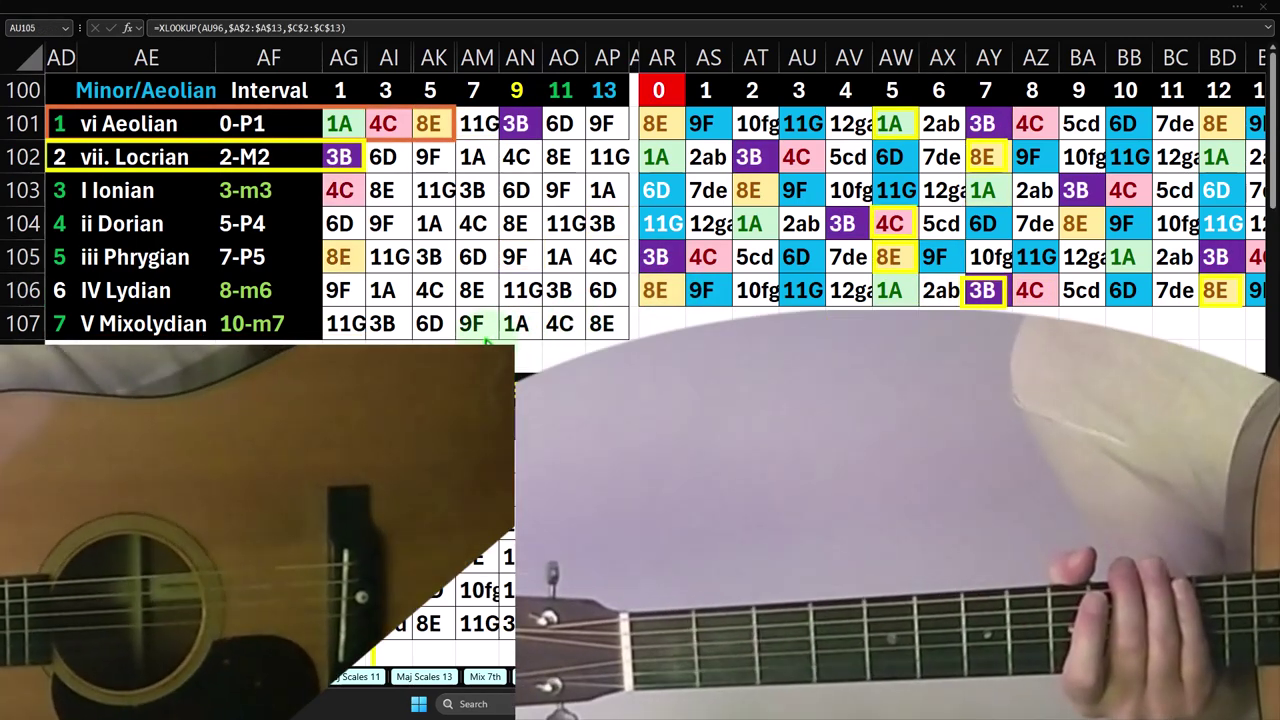
pyautogui.click(168, 118)
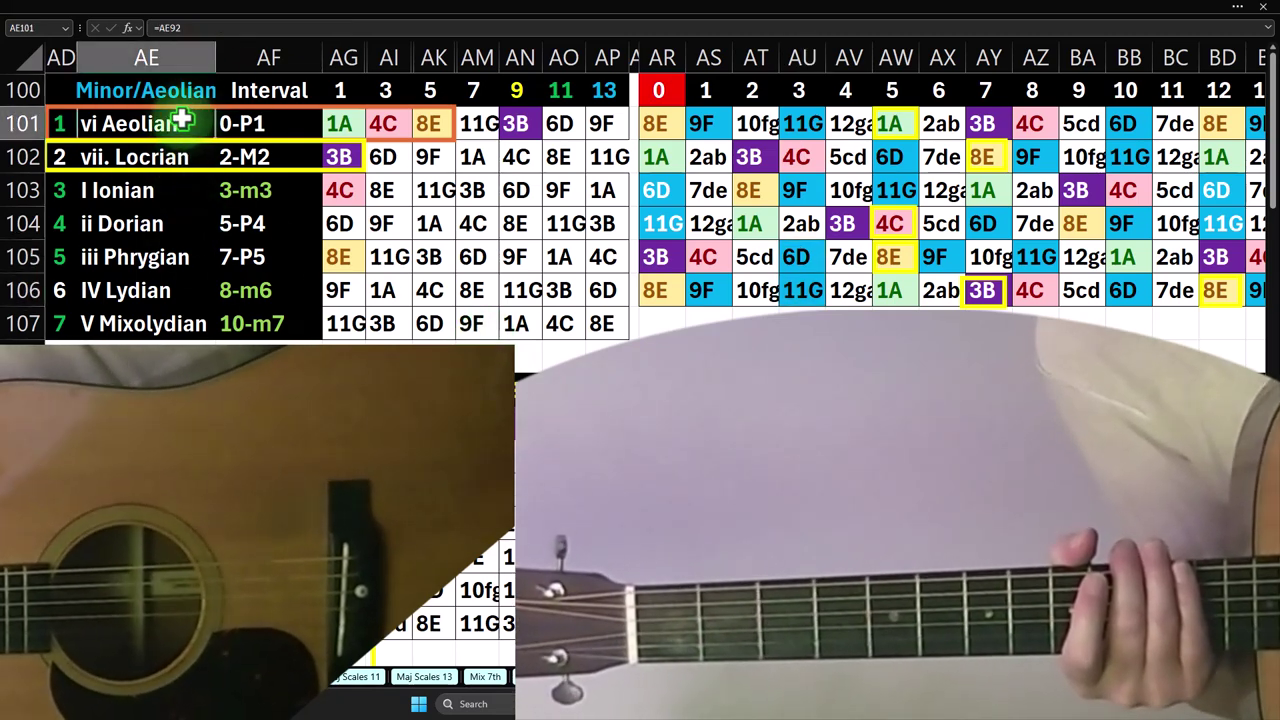
pyautogui.click(515, 88)
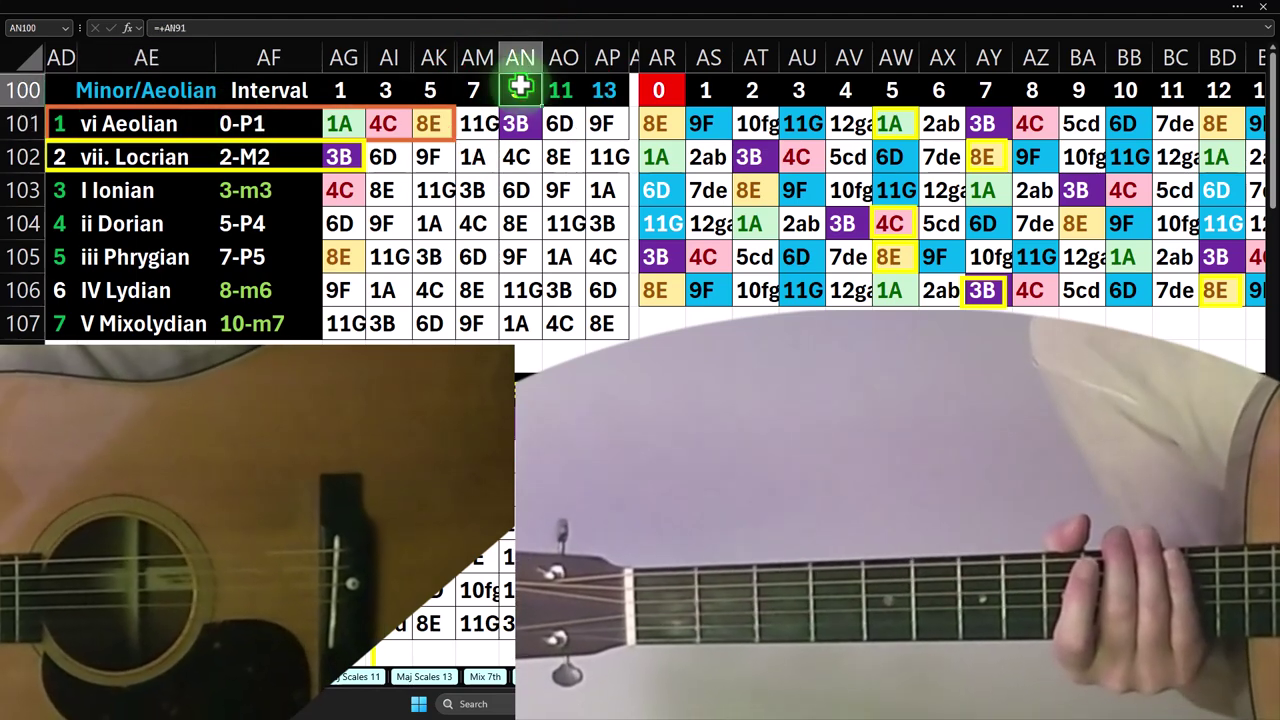
pyautogui.moveTo(797, 260); pyautogui.dragTo(806, 289)
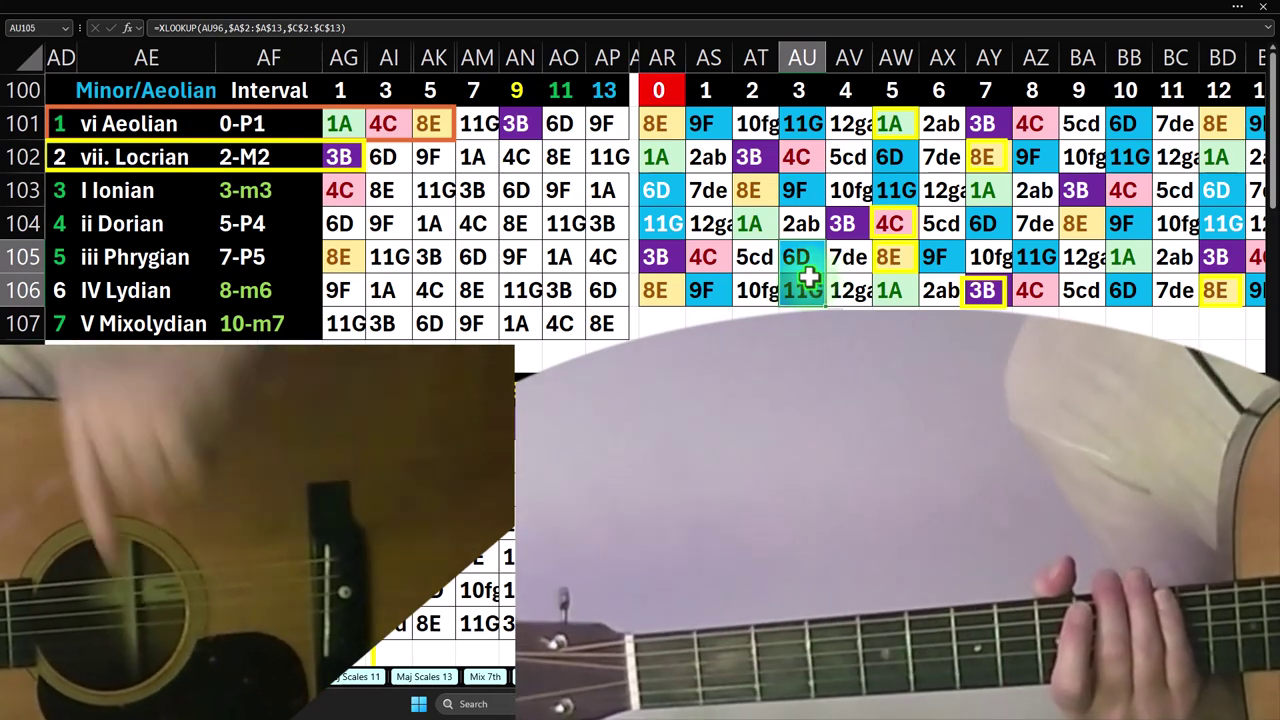
pyautogui.moveTo(800, 226); pyautogui.dragTo(794, 130)
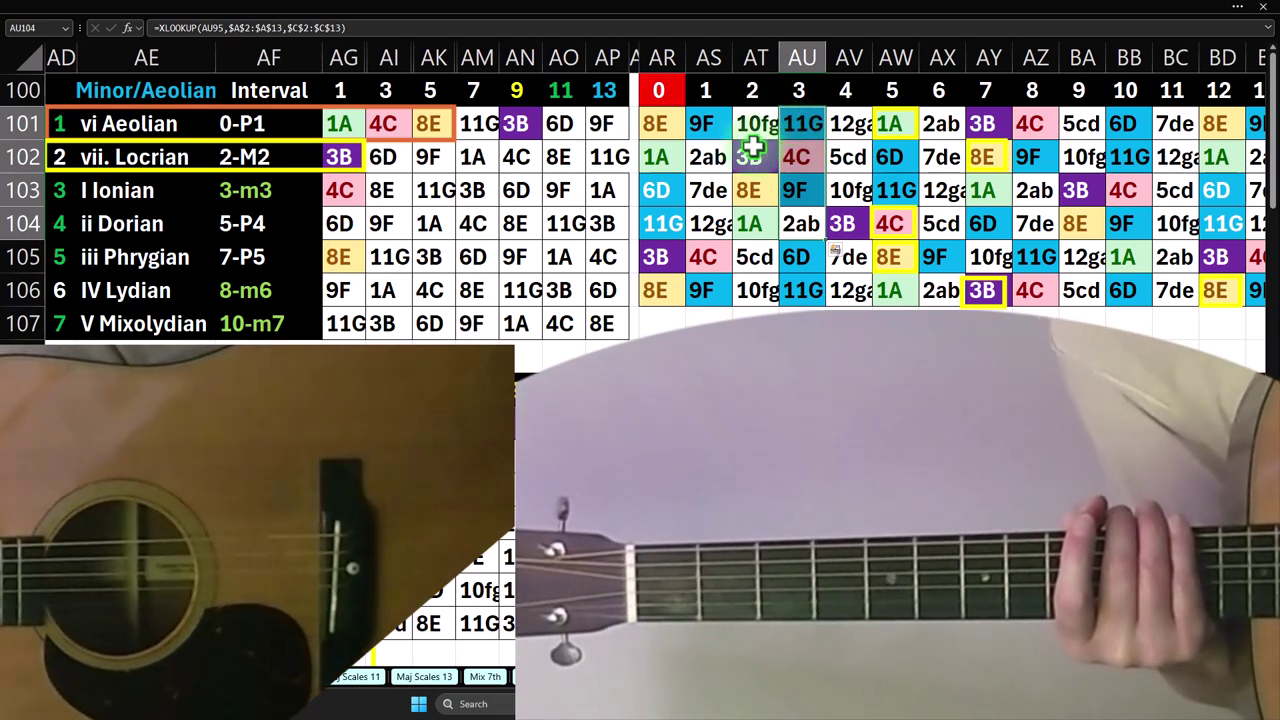
# Examine the vi Aeolian chord notes in AG101:AN101 against the degree headings 1, 3, 5, 7 and 9.
pyautogui.click(530, 124)
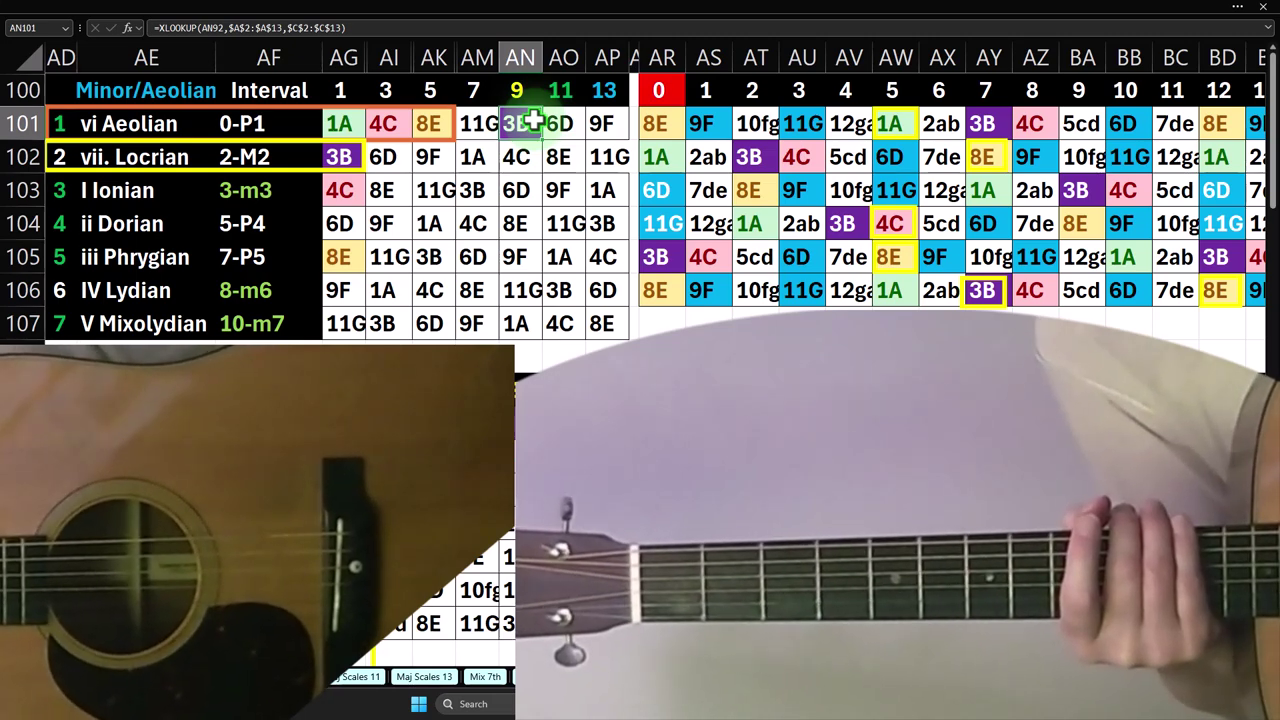
pyautogui.moveTo(338, 122); pyautogui.dragTo(428, 122)
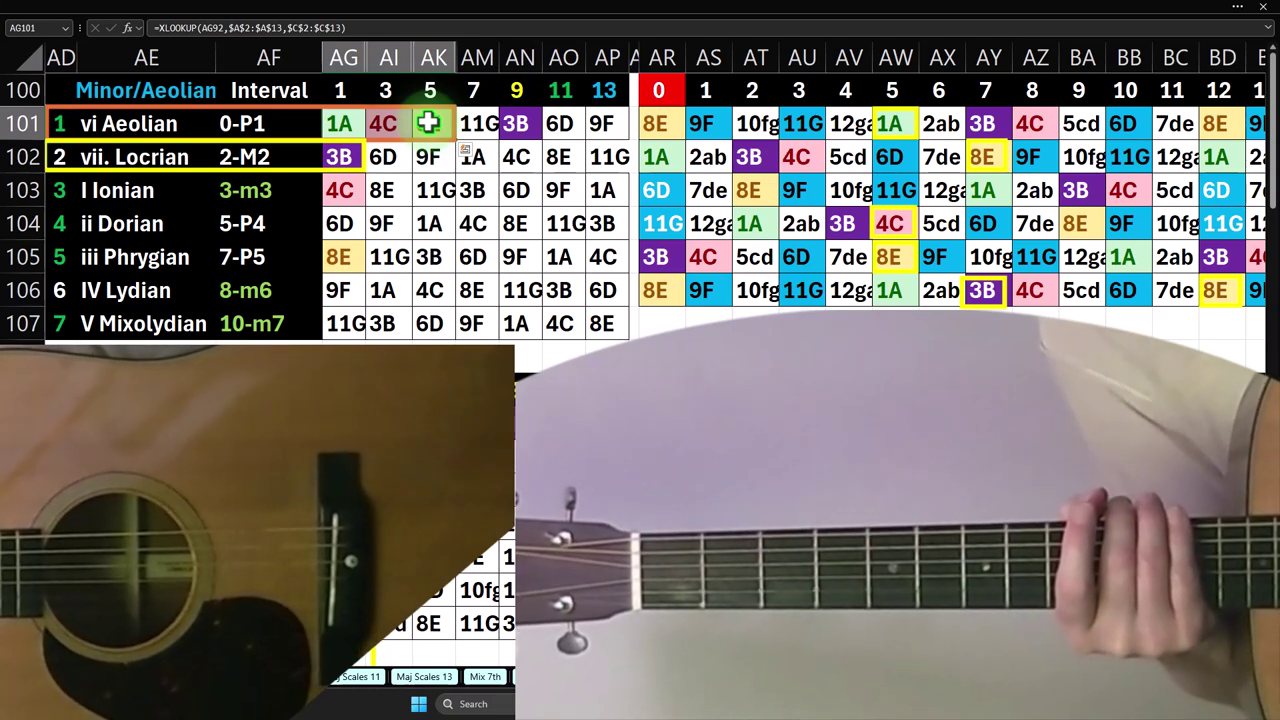
pyautogui.click(428, 122)
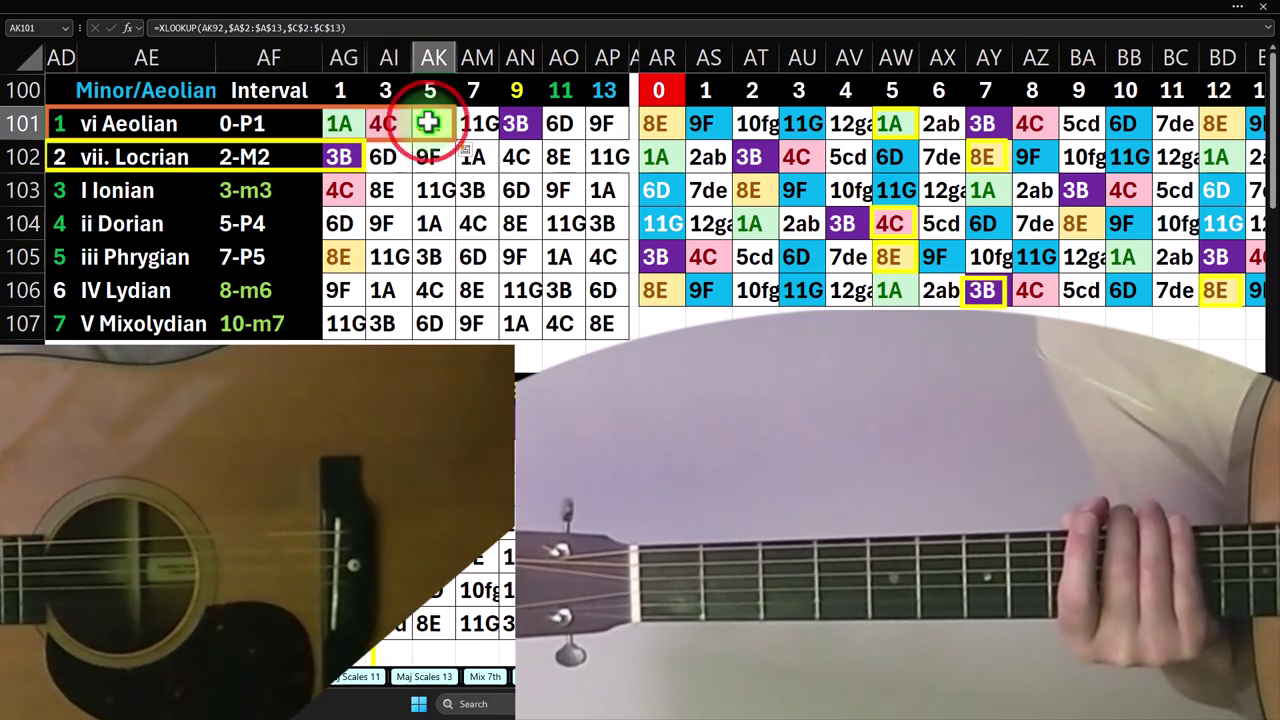
pyautogui.click(393, 122)
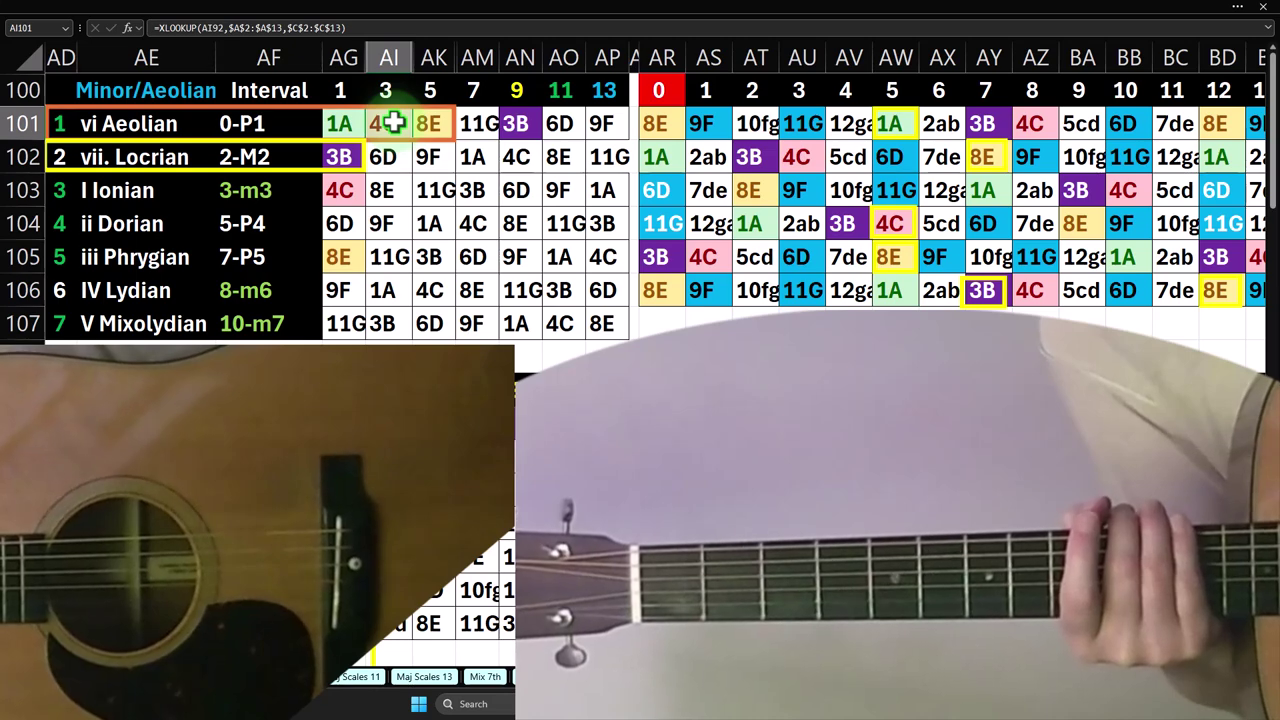
pyautogui.click(466, 122)
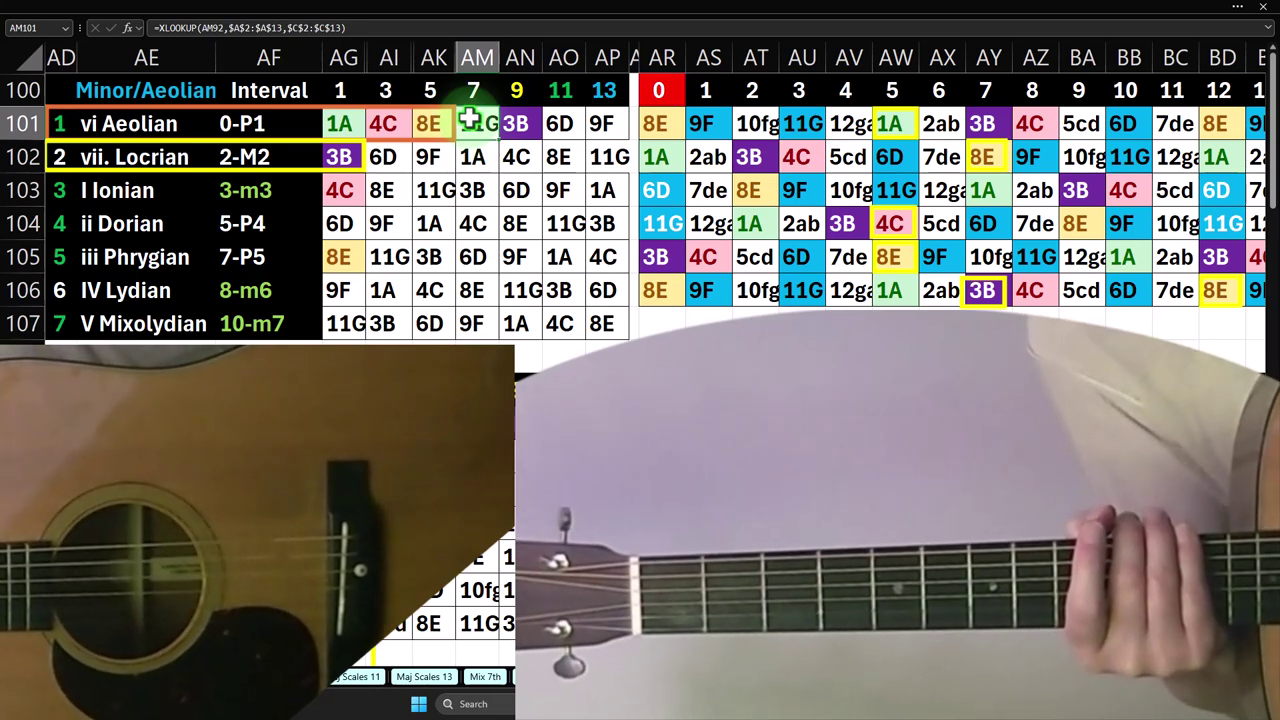
pyautogui.click(345, 90)
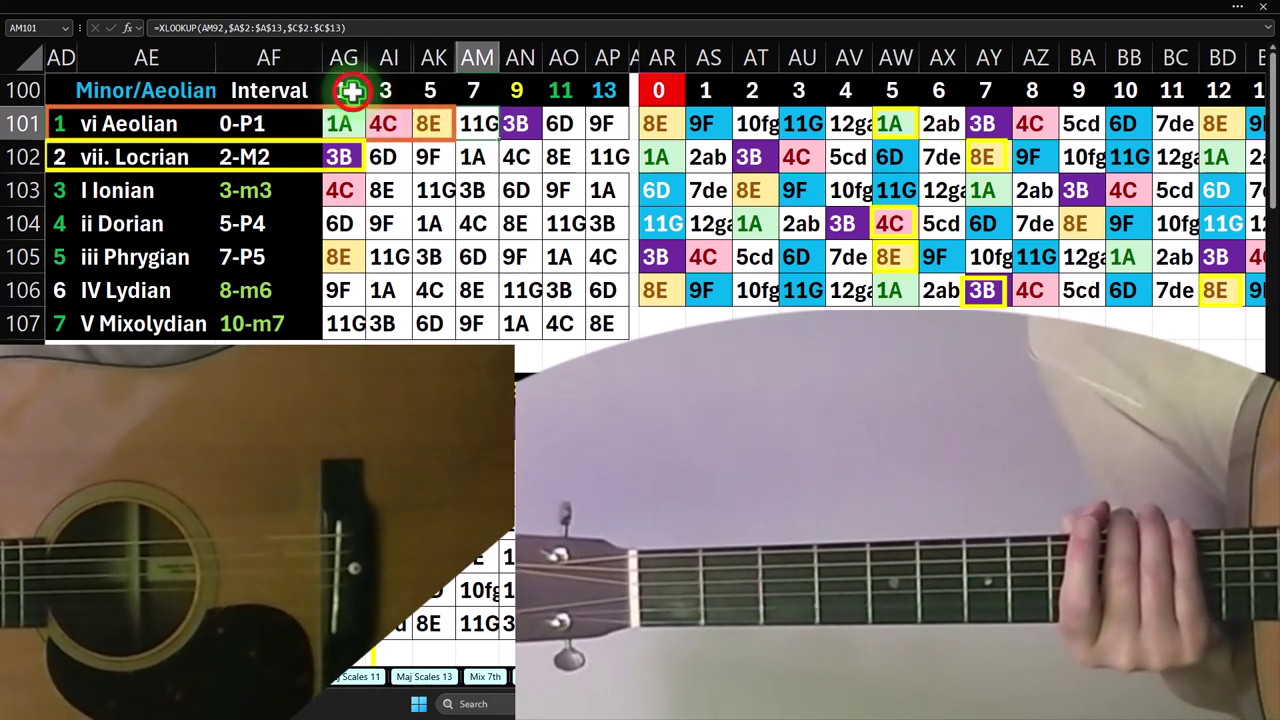
pyautogui.moveTo(350, 90); pyautogui.dragTo(517, 88)
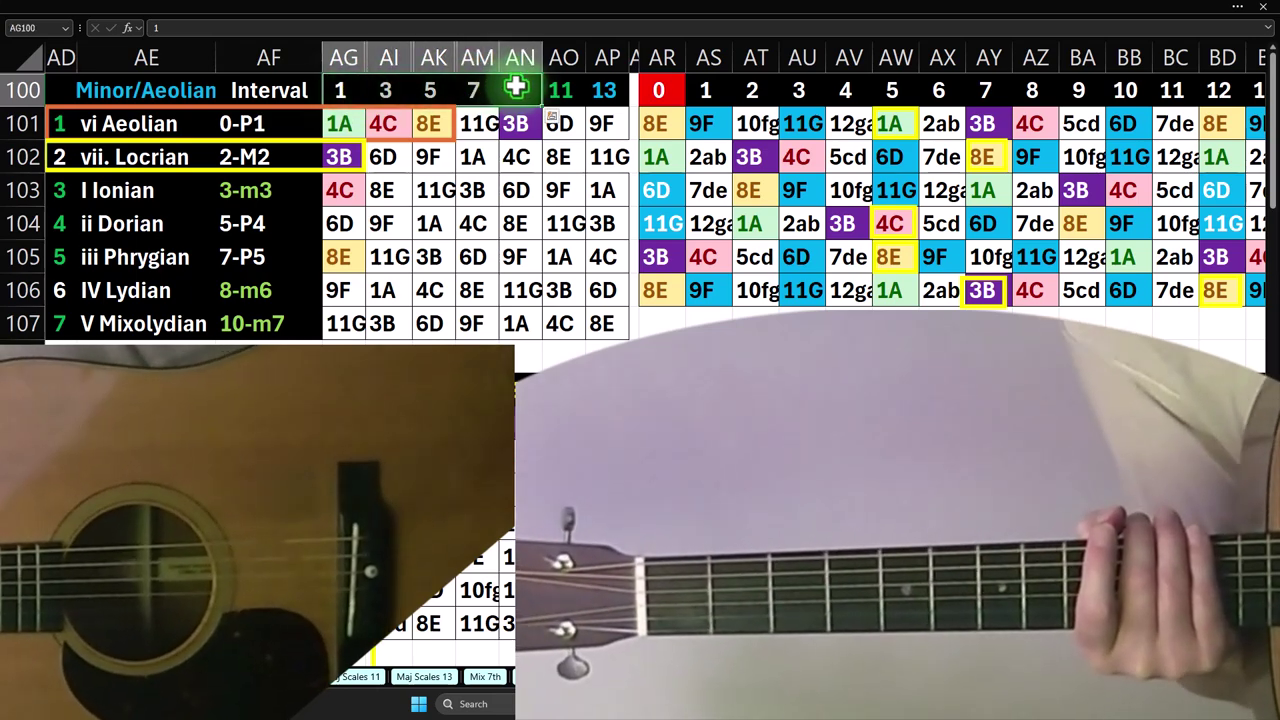